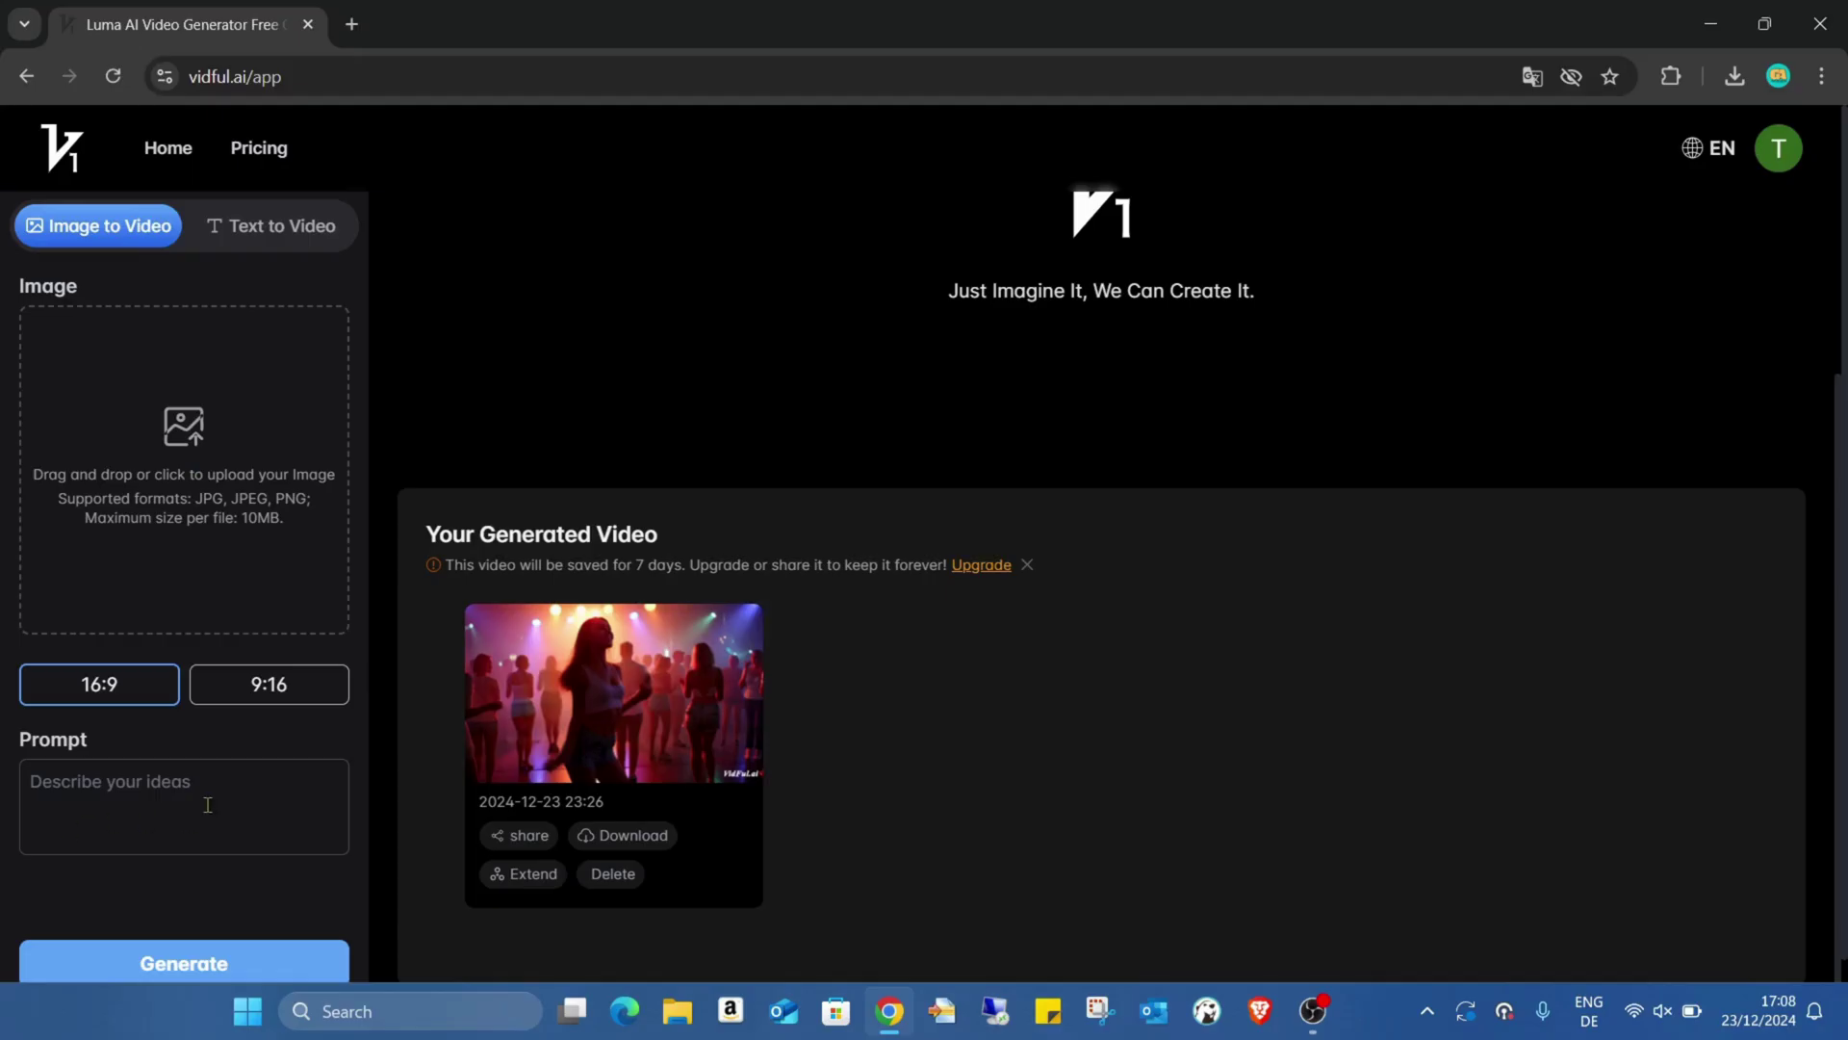
{"action": "left_click", "coordinate": [290, 228]}
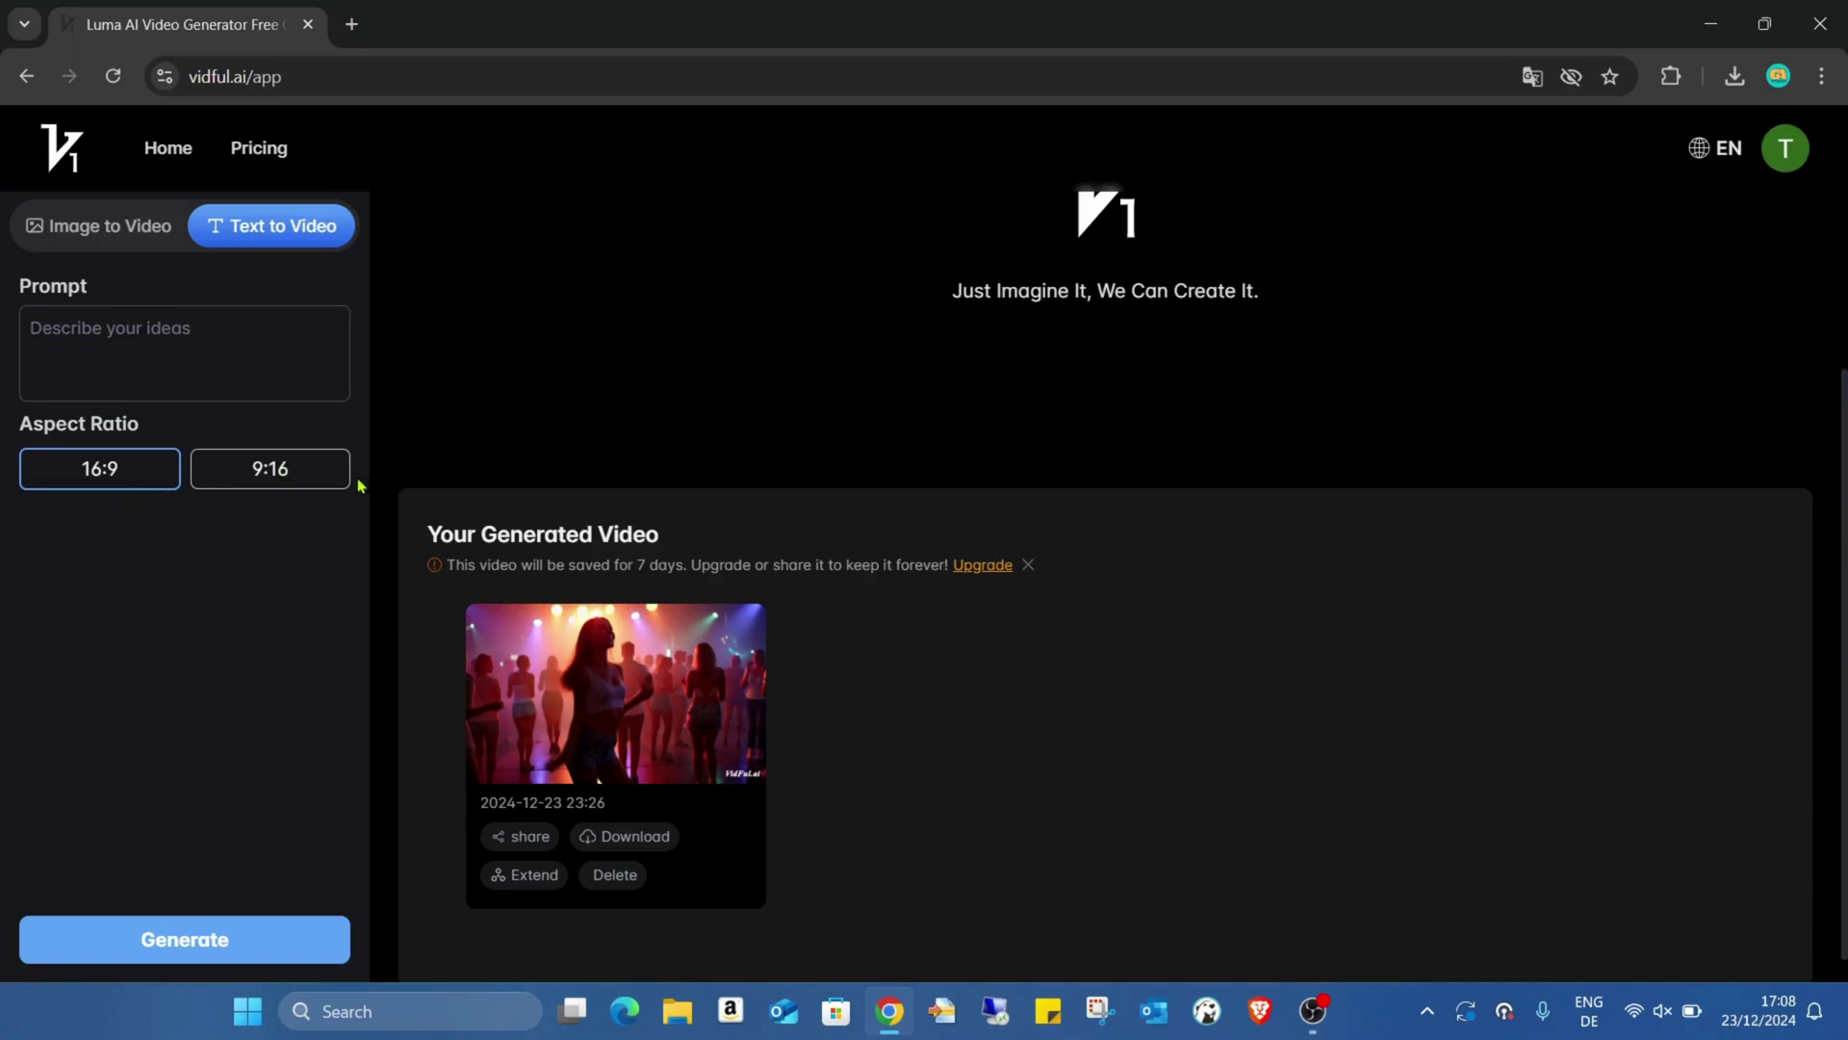
{"action": "left_click", "coordinate": [330, 477]}
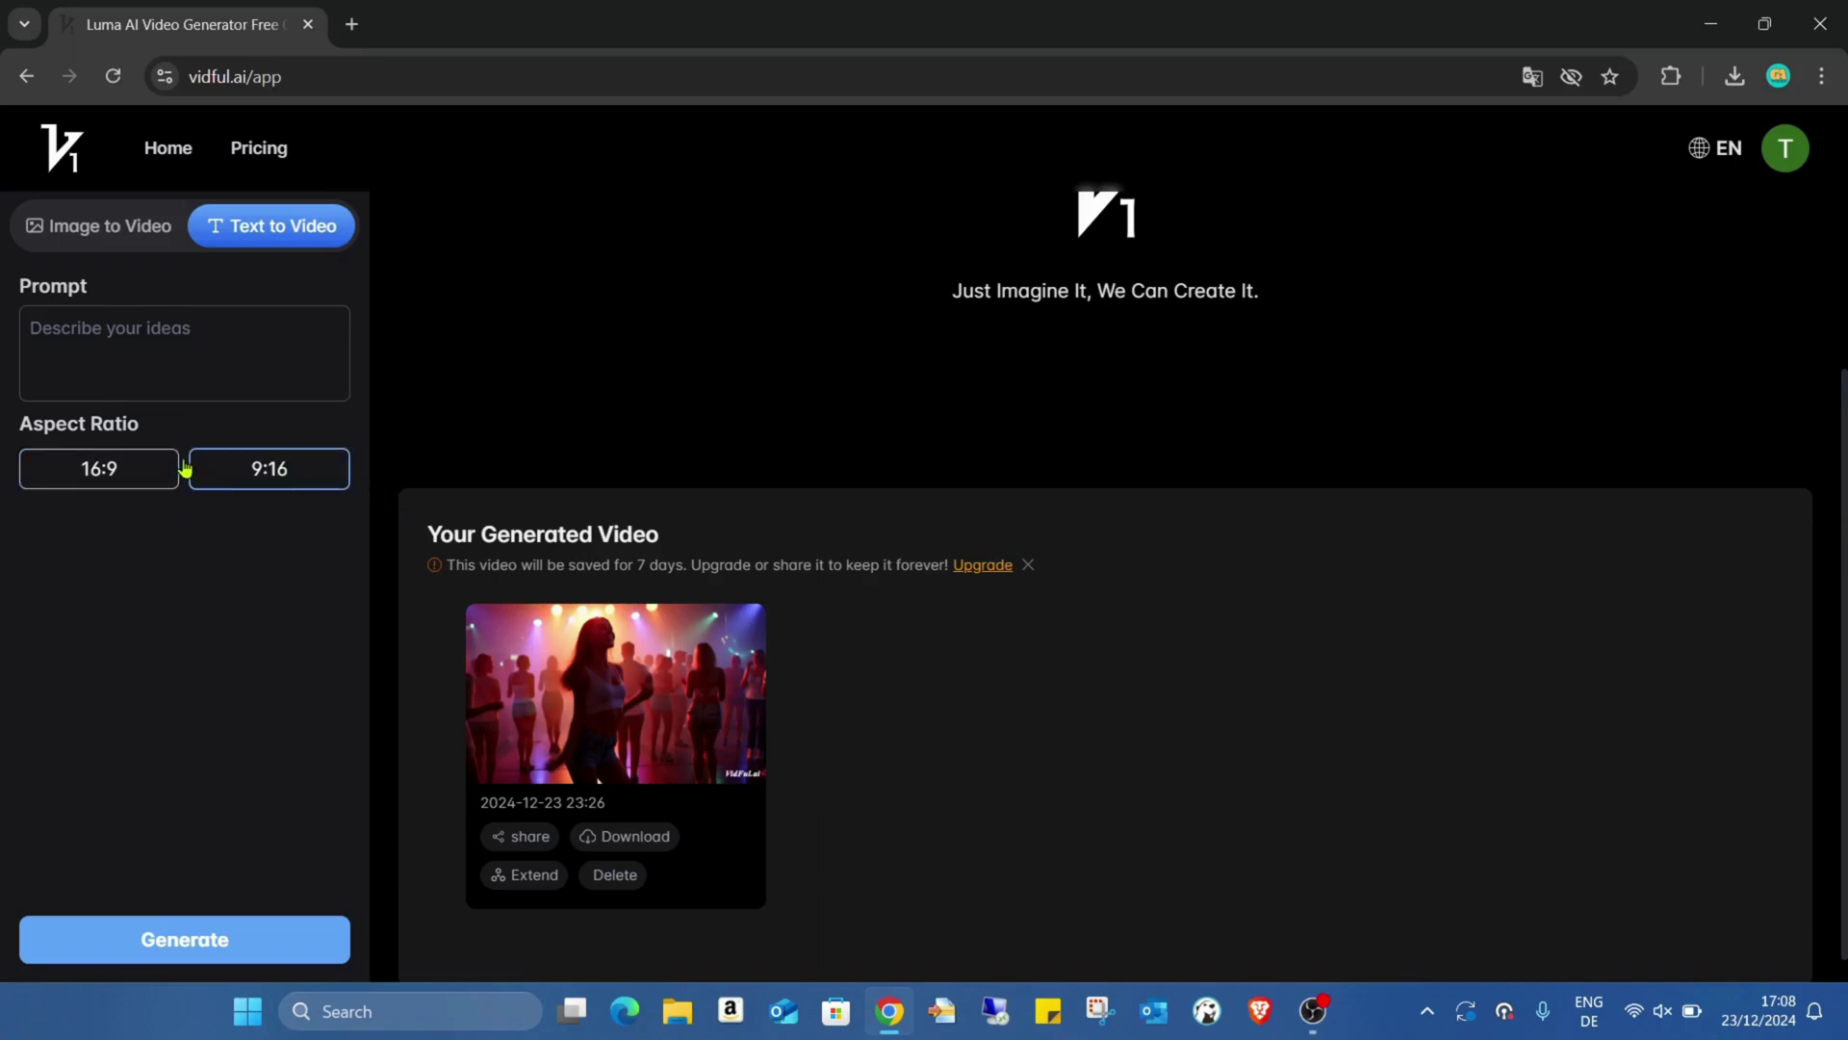
{"action": "left_click", "coordinate": [150, 474]}
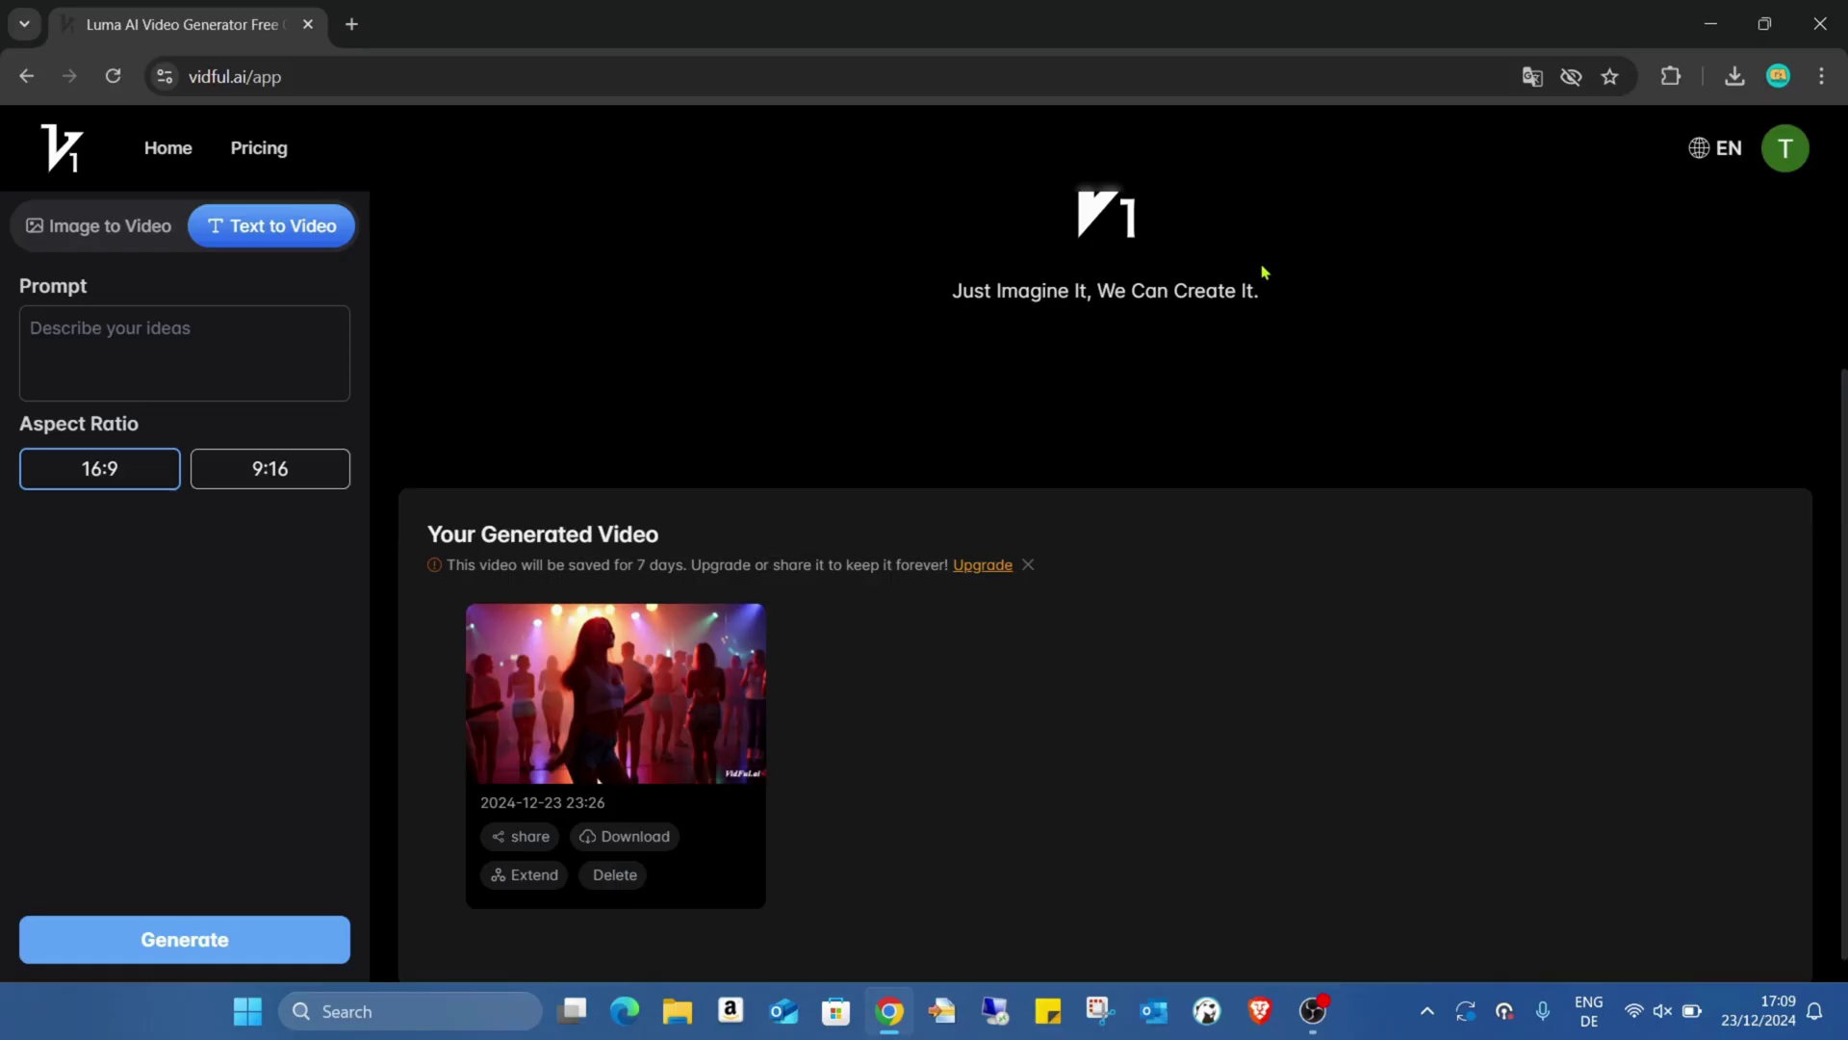
Compare monthly and yearly plan prices ($7.9, $39.9, $79.9) and check the account menu
{"action": "left_click", "coordinate": [260, 148]}
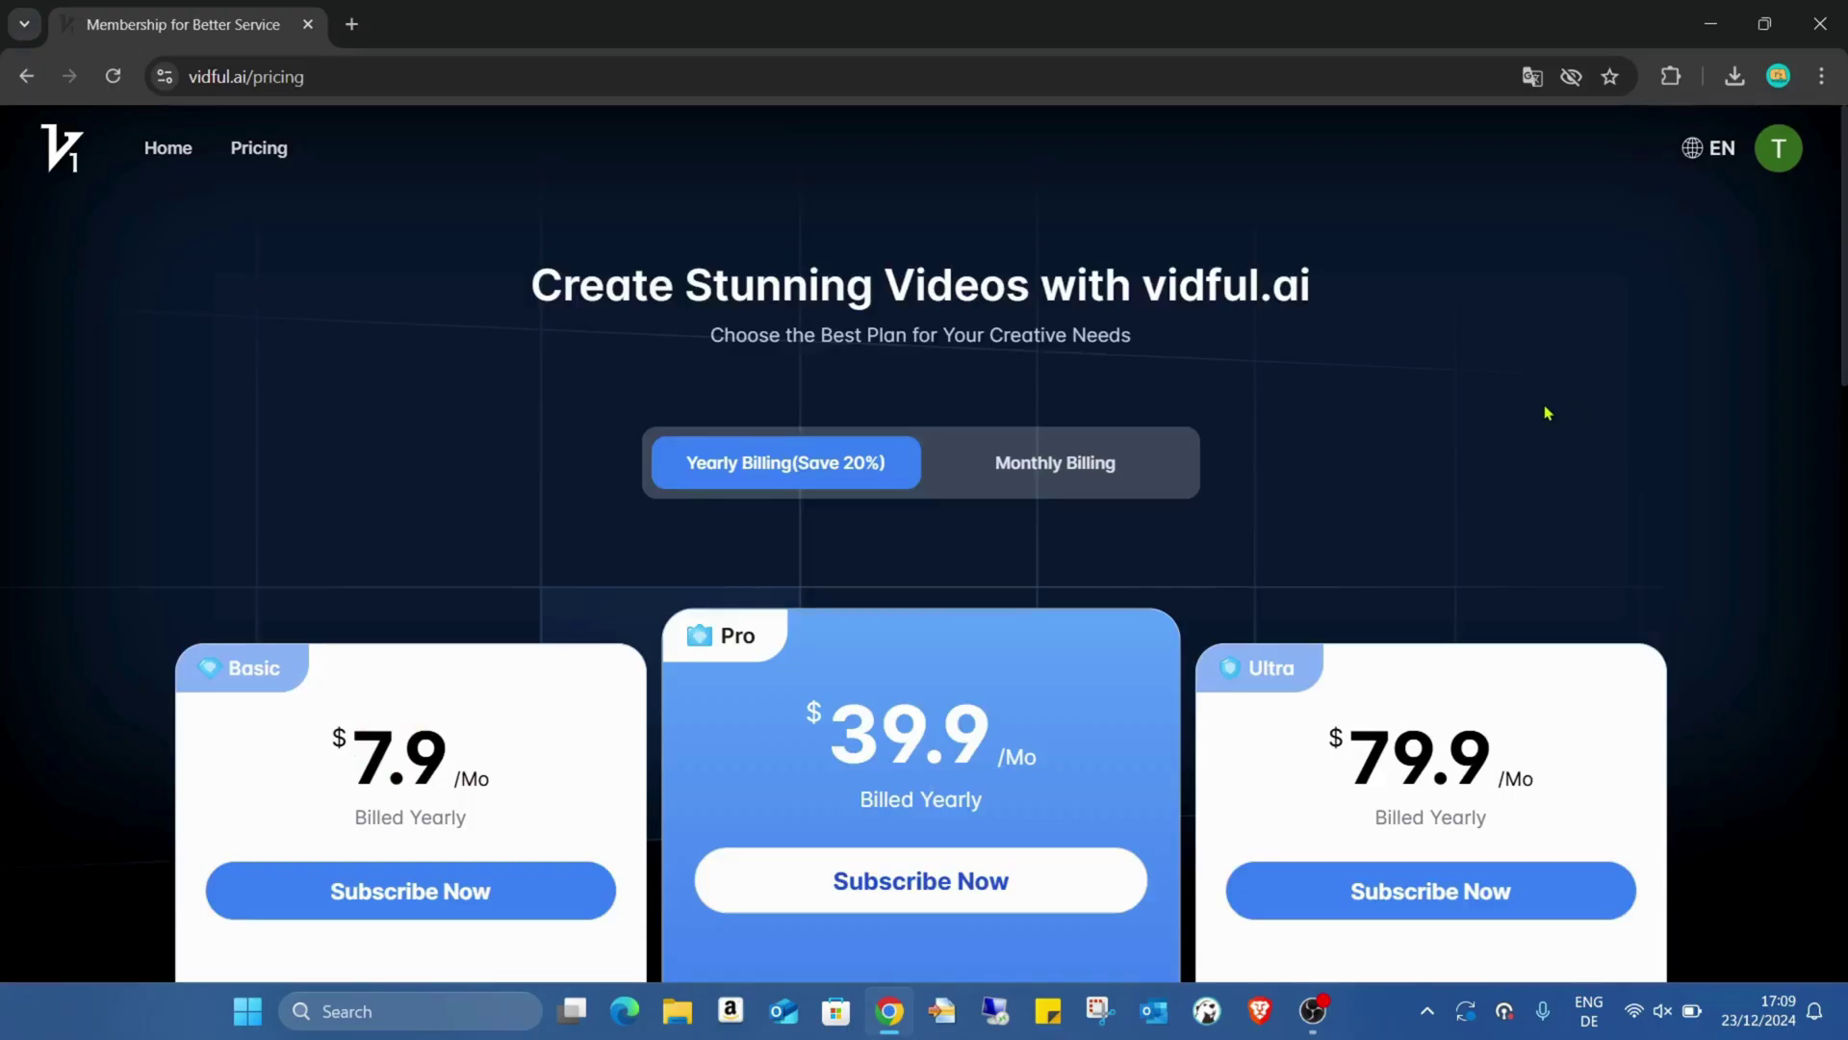
{"action": "scroll", "coordinate": [768, 245], "scroll_direction": "down", "scroll_amount": 2}
{"action": "scroll", "coordinate": [768, 246], "scroll_direction": "down", "scroll_amount": 1}
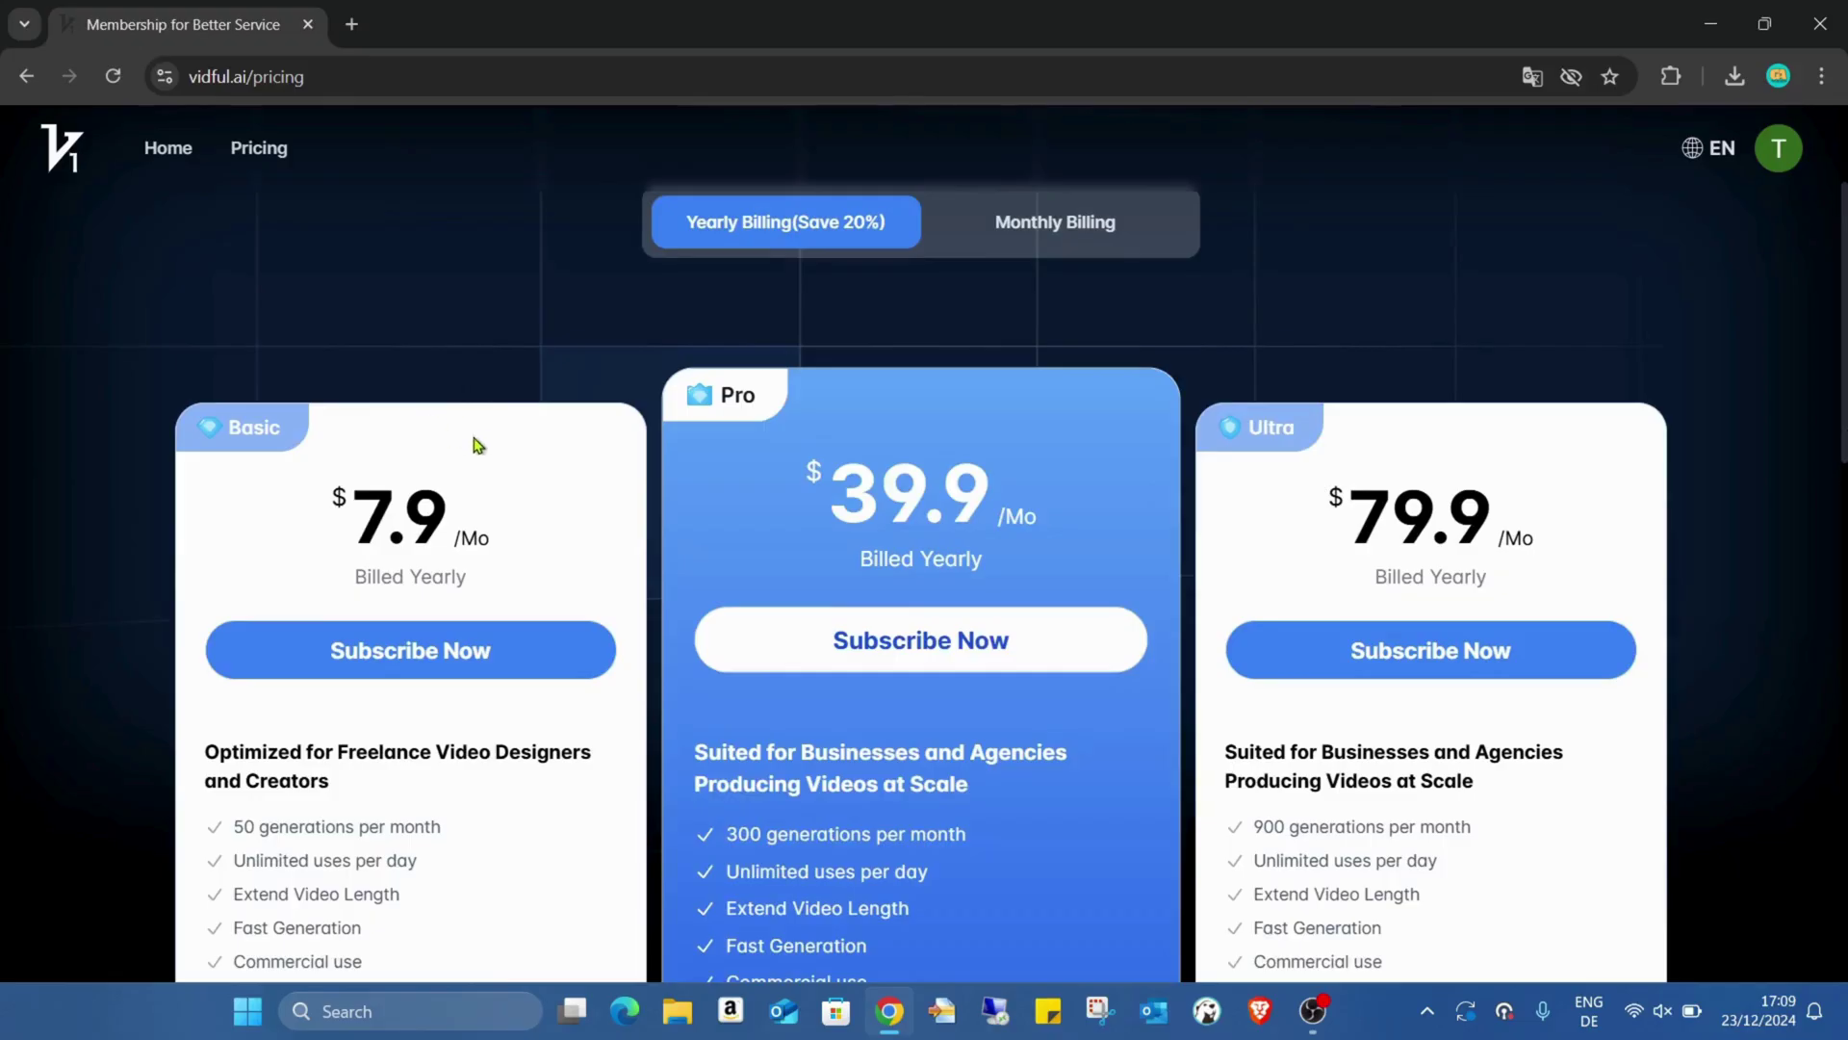
{"action": "scroll", "coordinate": [586, 413], "scroll_direction": "down", "scroll_amount": 1}
{"action": "scroll", "coordinate": [585, 414], "scroll_direction": "down", "scroll_amount": 1}
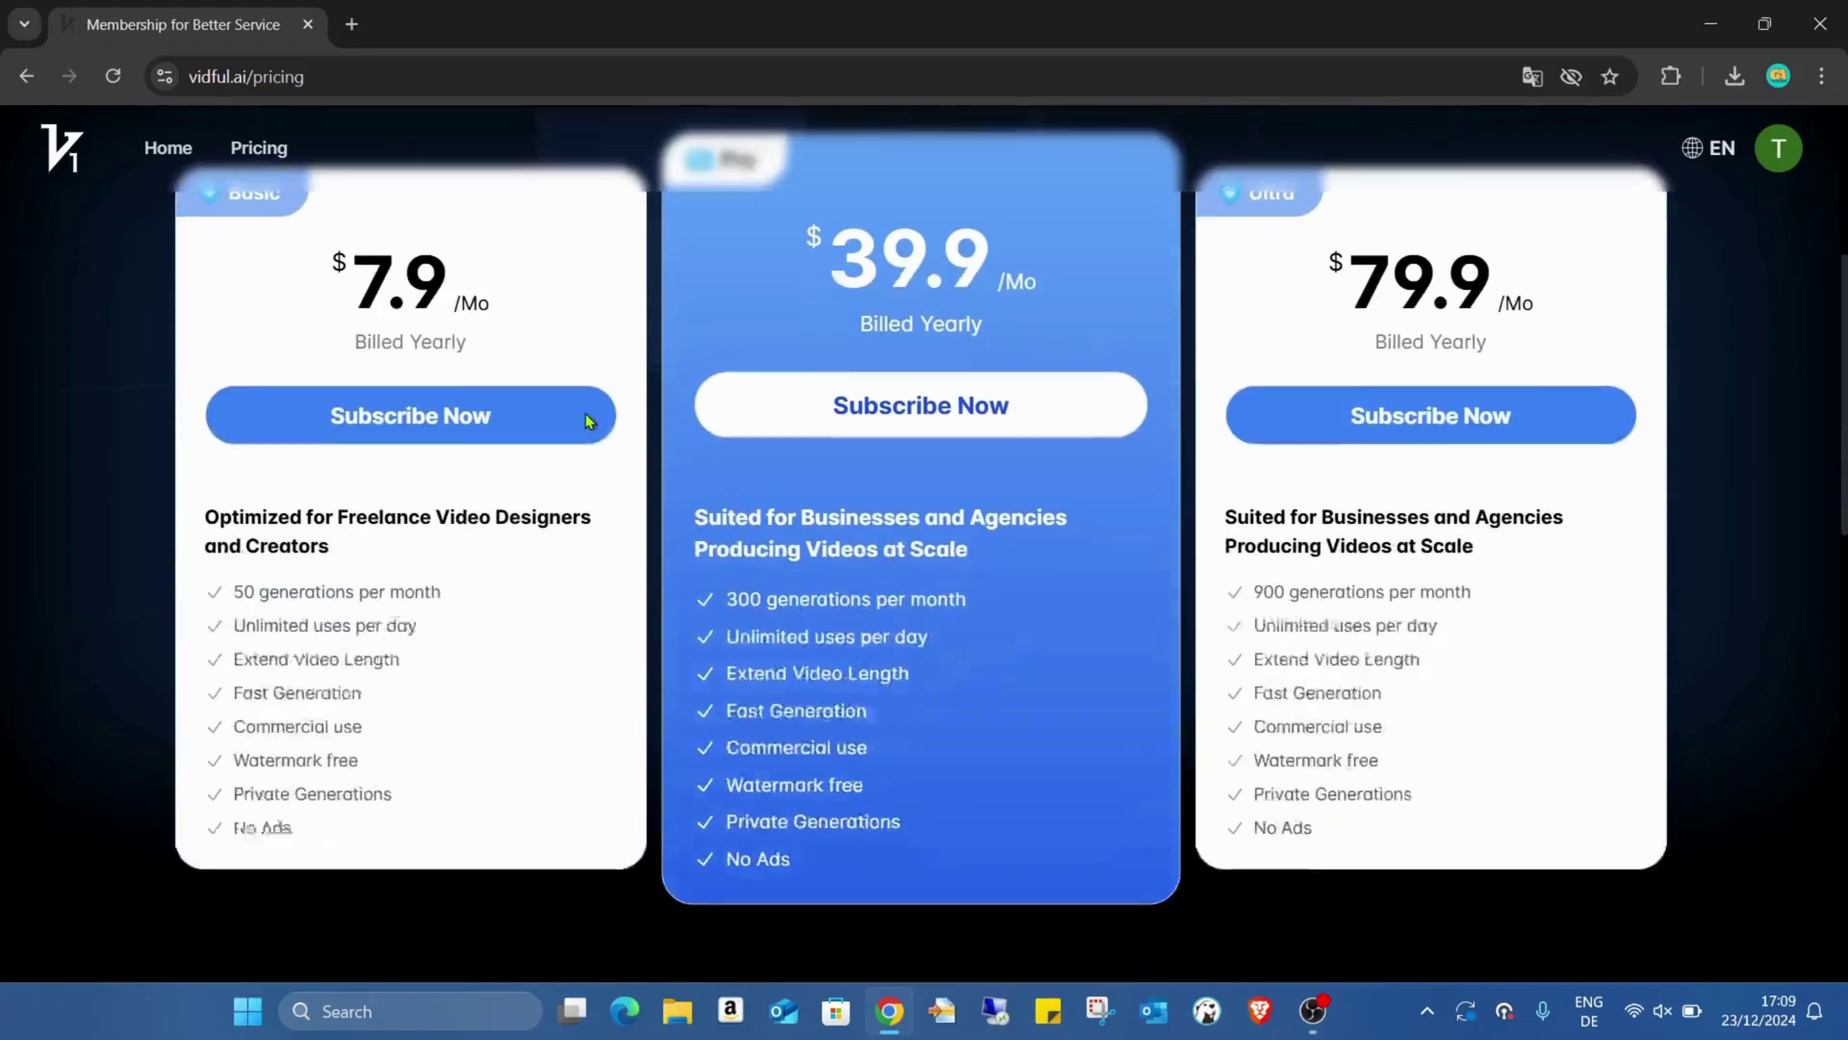
{"action": "scroll", "coordinate": [585, 413], "scroll_direction": "down", "scroll_amount": 1}
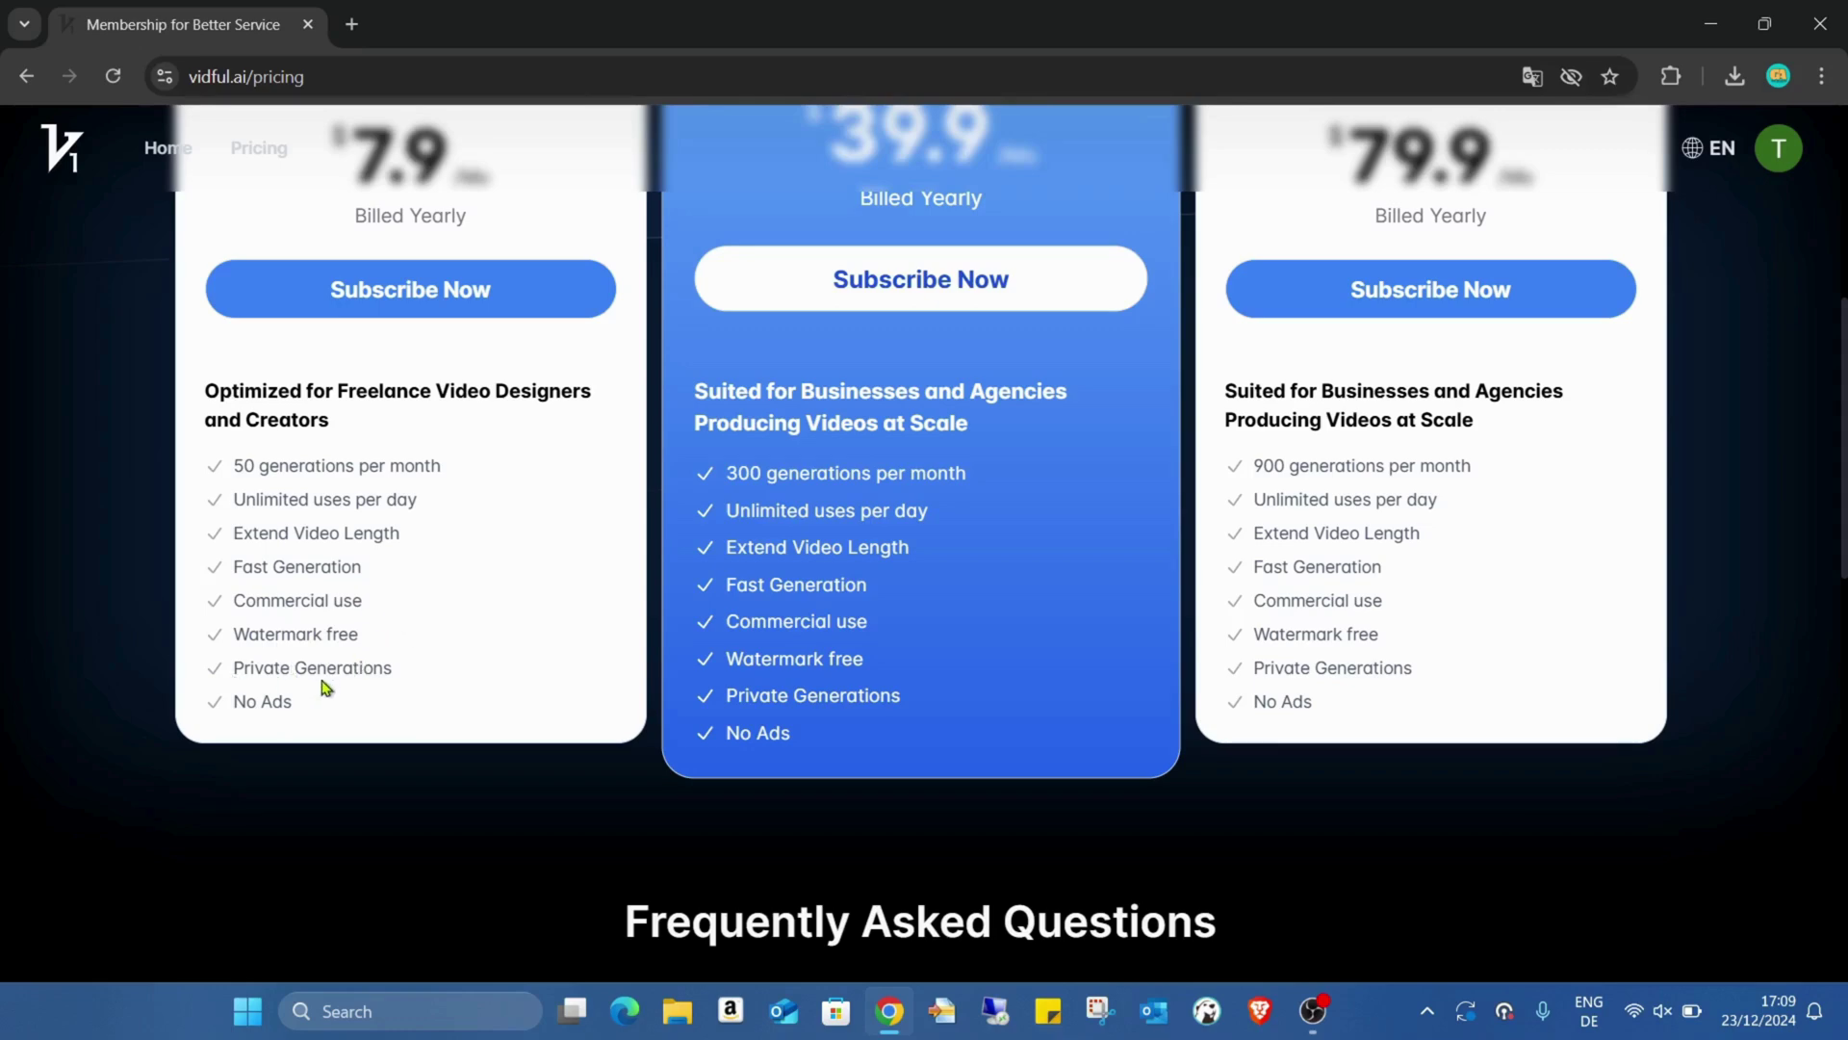
{"action": "scroll", "coordinate": [506, 594], "scroll_direction": "up", "scroll_amount": 2}
{"action": "scroll", "coordinate": [508, 593], "scroll_direction": "up", "scroll_amount": 2}
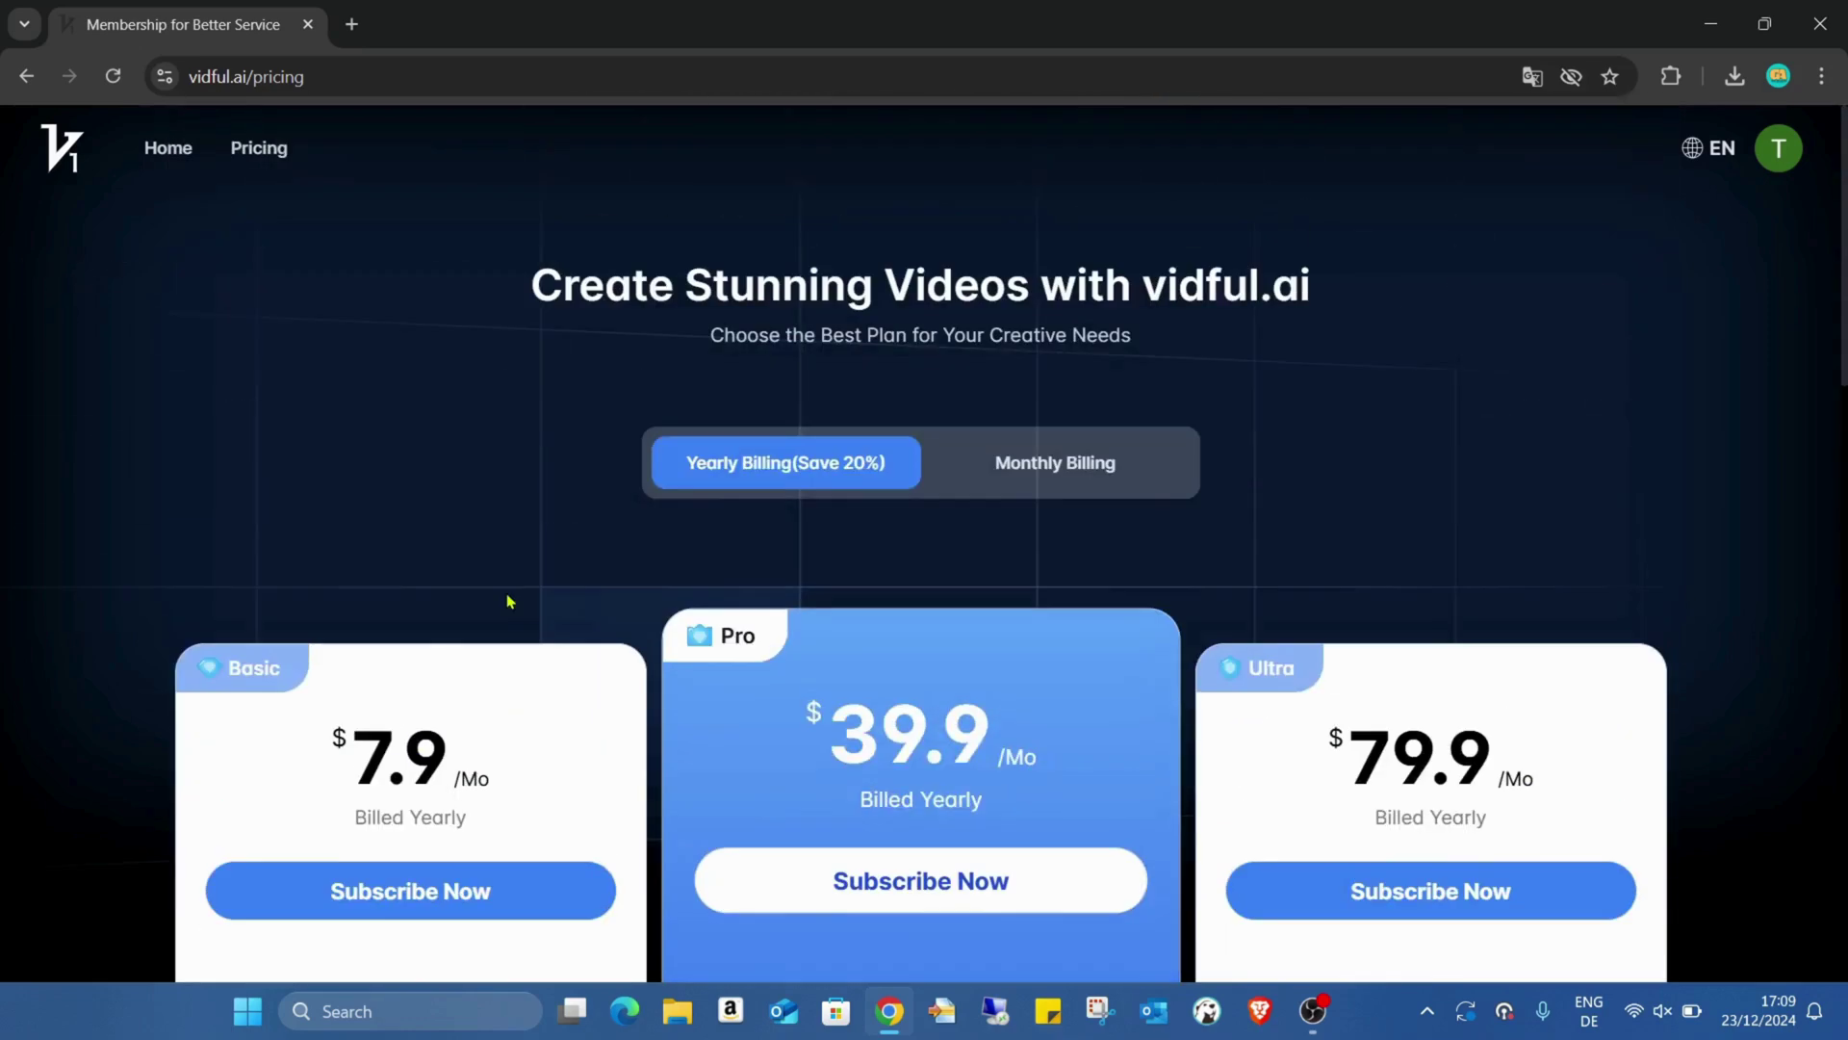
{"action": "left_click", "coordinate": [1093, 477]}
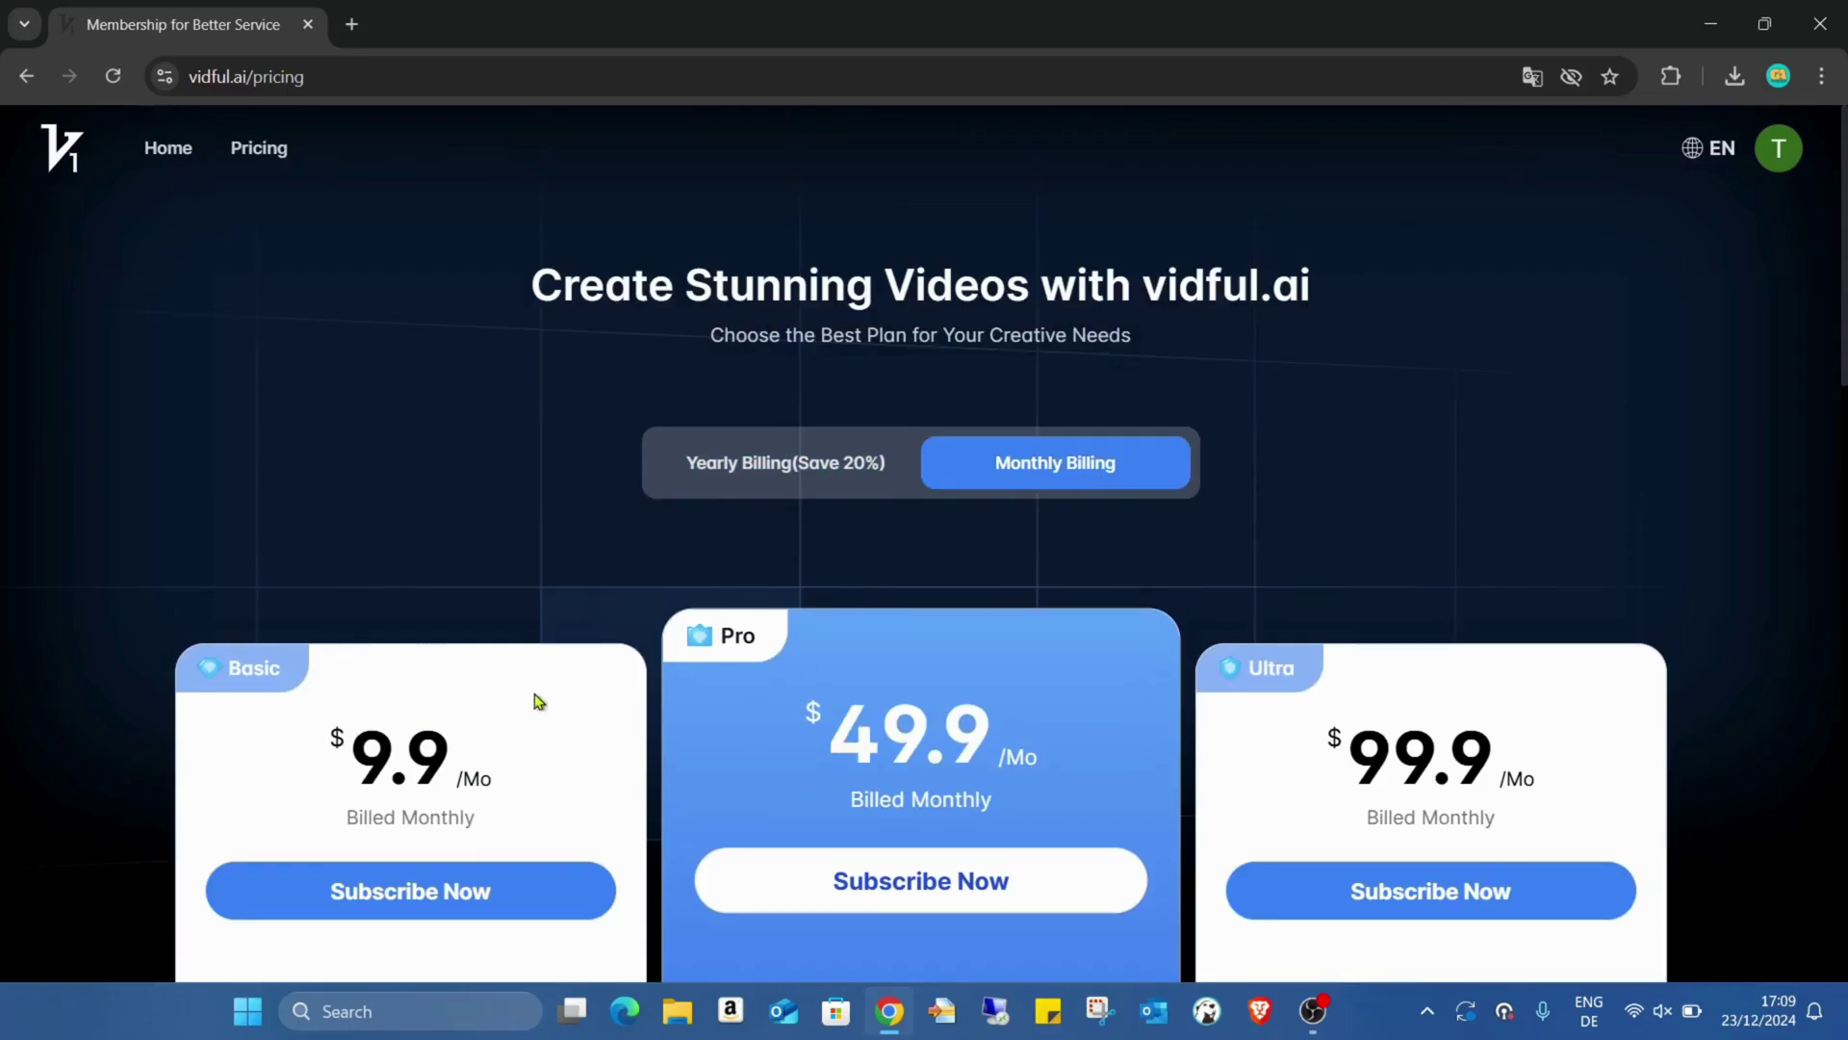
{"action": "left_click", "coordinate": [867, 462]}
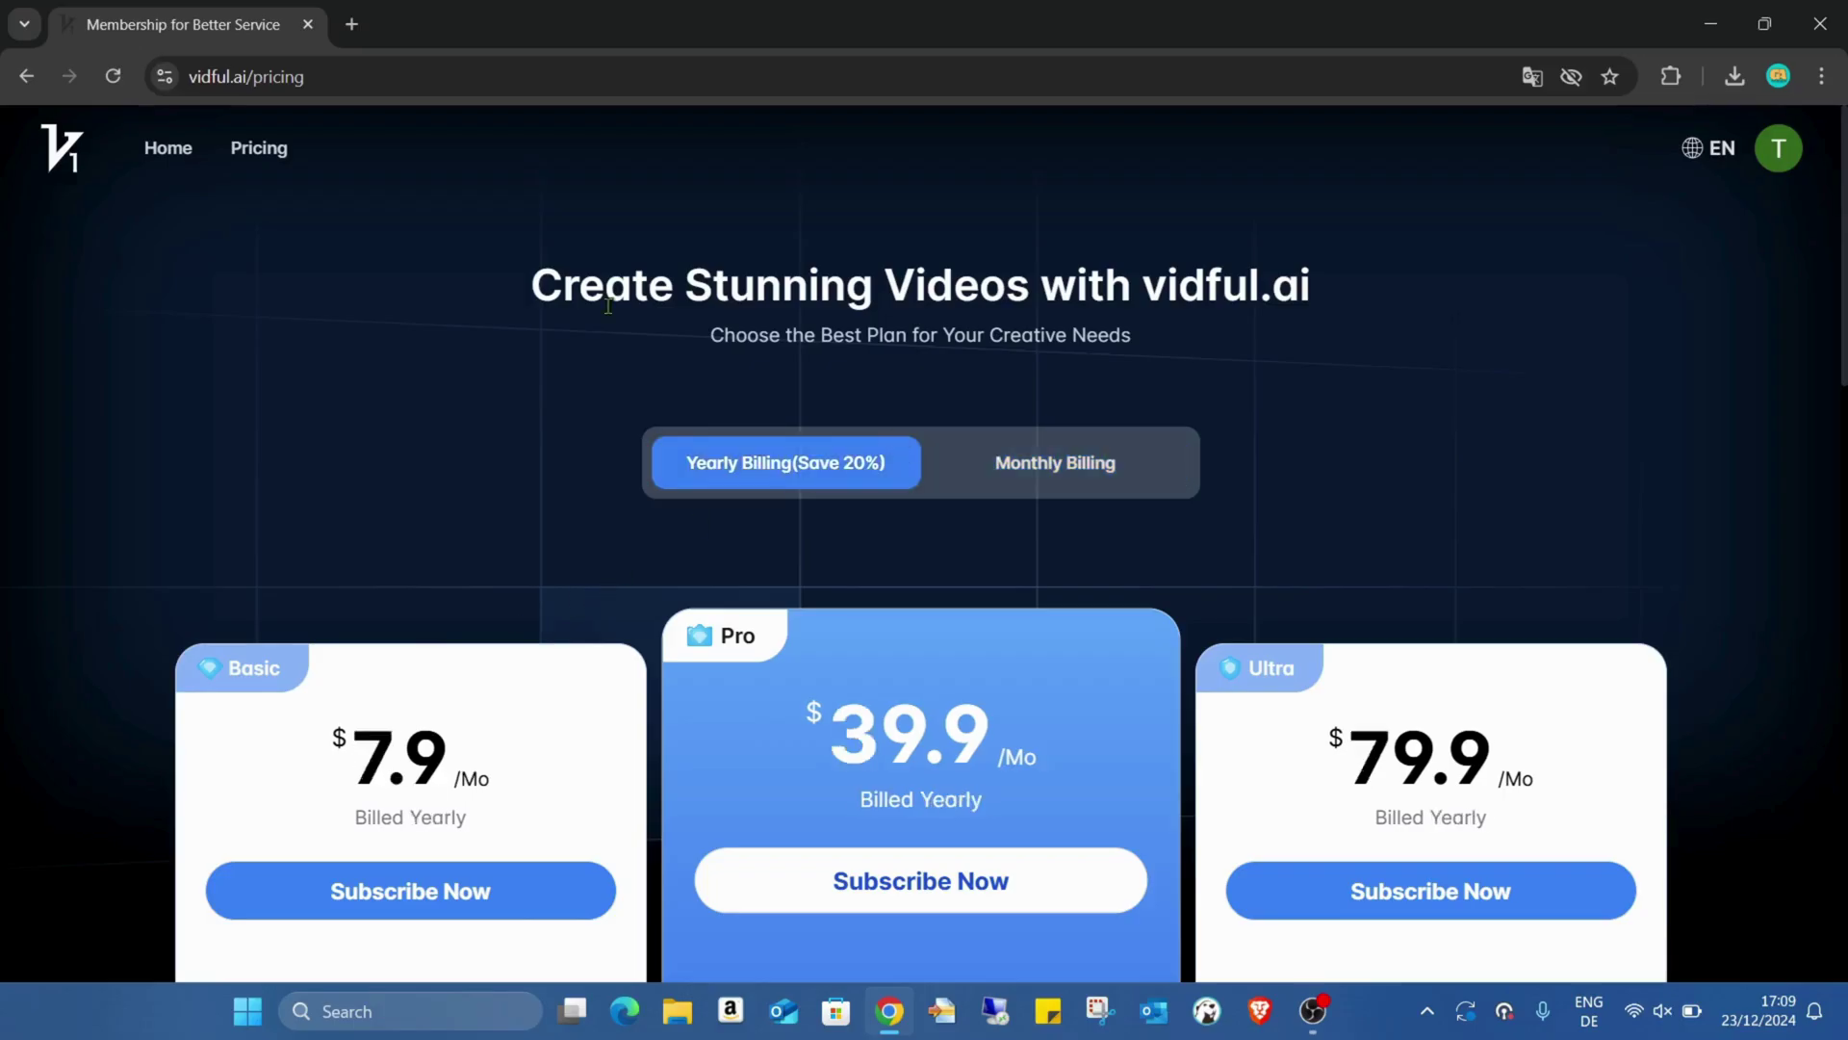
{"action": "left_click", "coordinate": [1779, 147]}
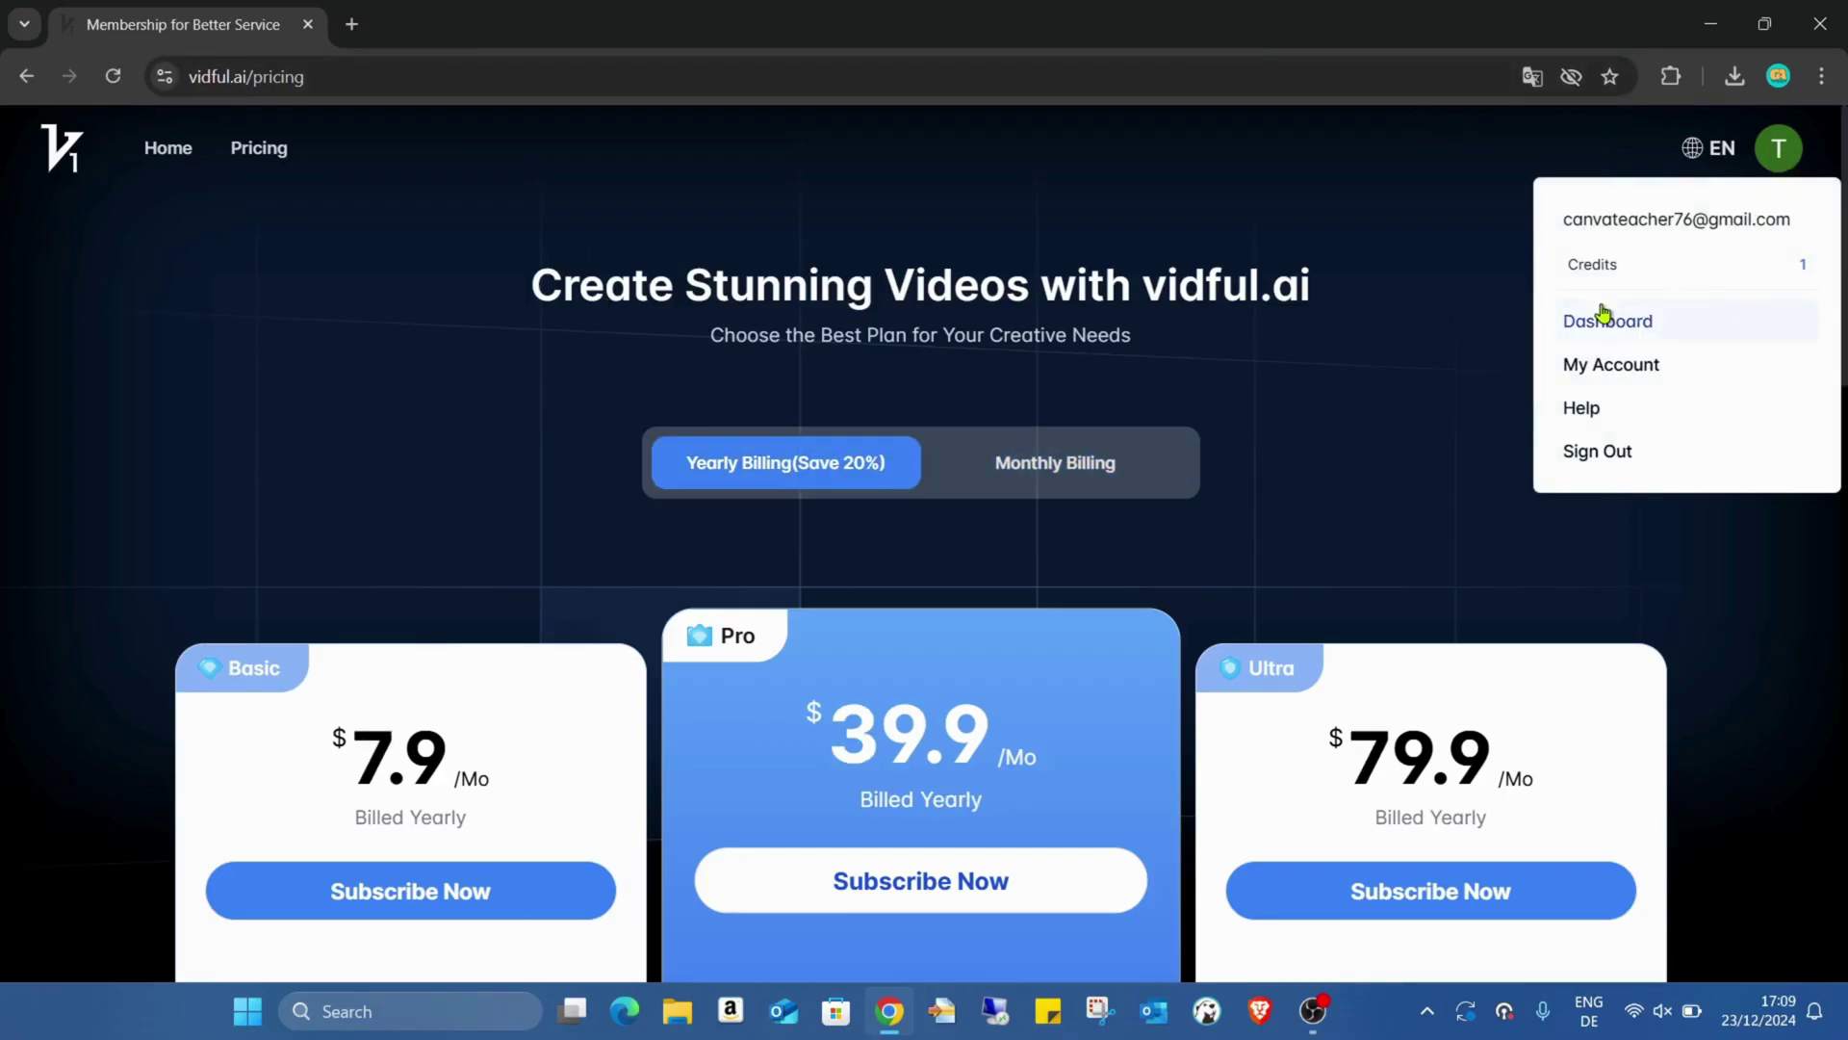
Go from Home to the generator's Text to Video tab and focus the empty prompt
{"action": "left_click", "coordinate": [459, 119]}
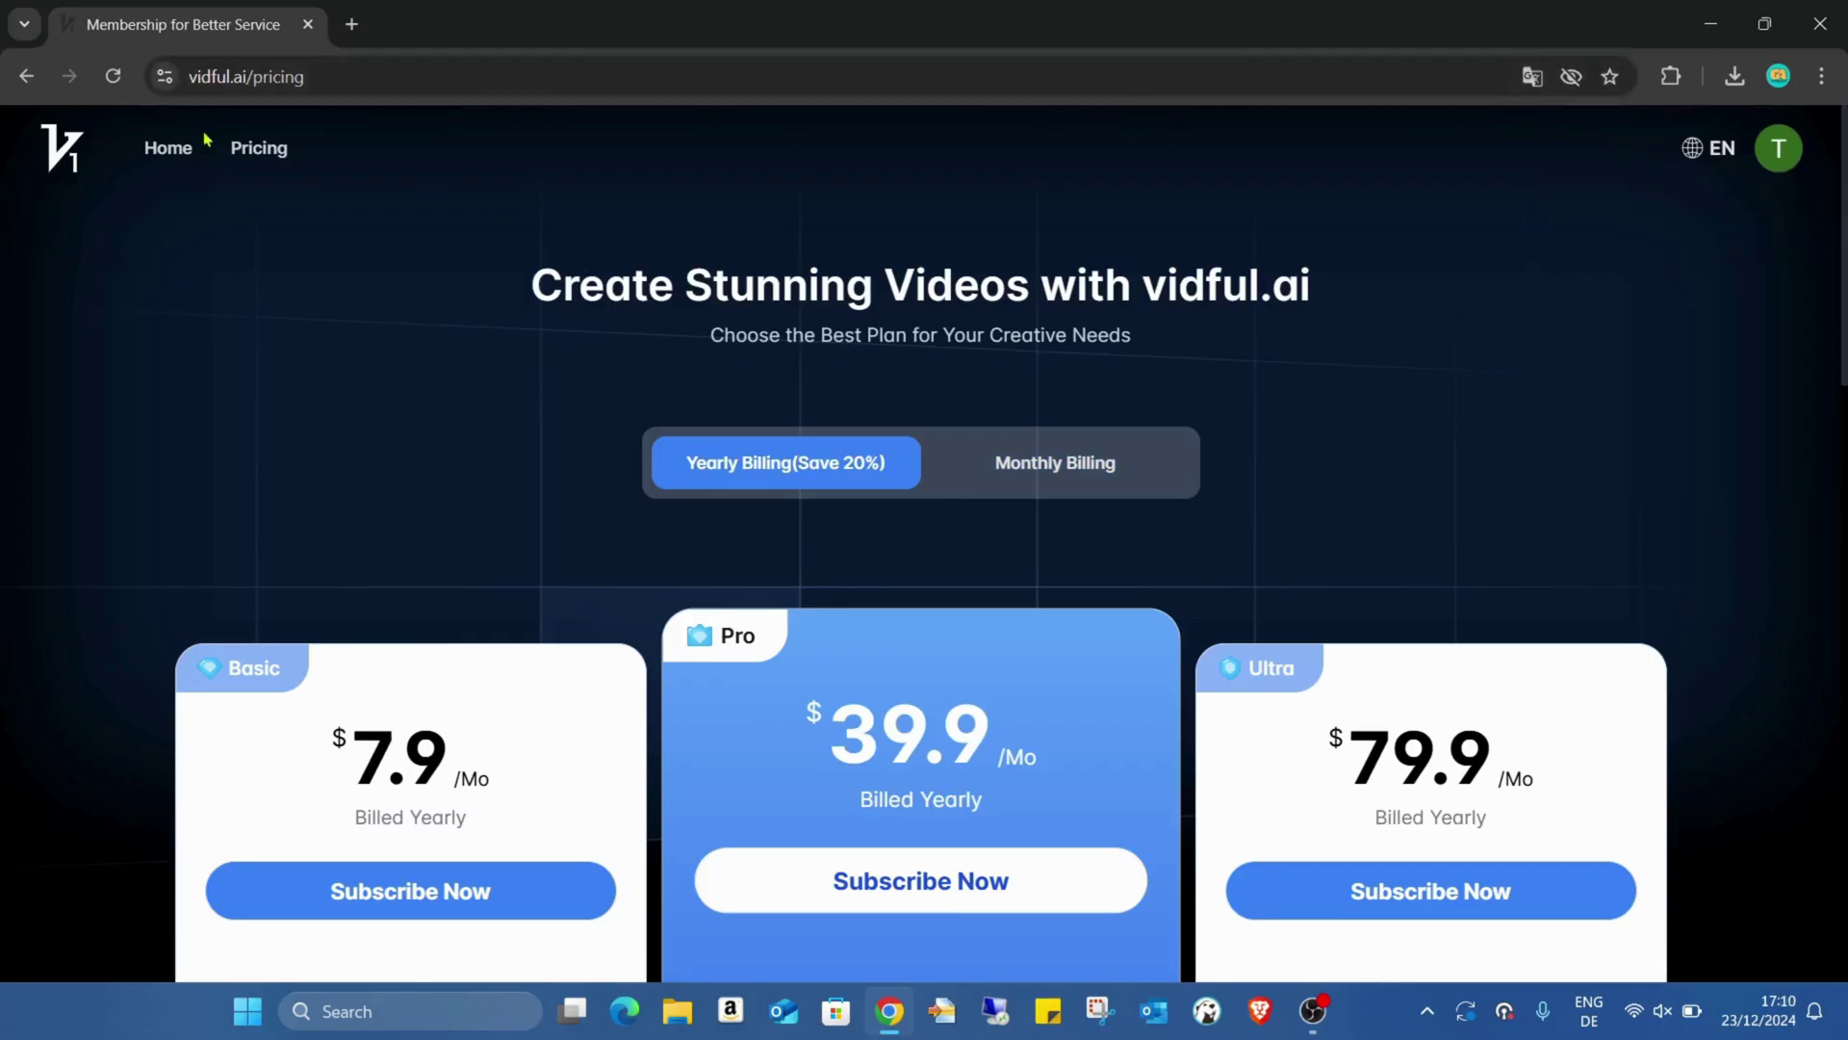
{"action": "left_click", "coordinate": [168, 147]}
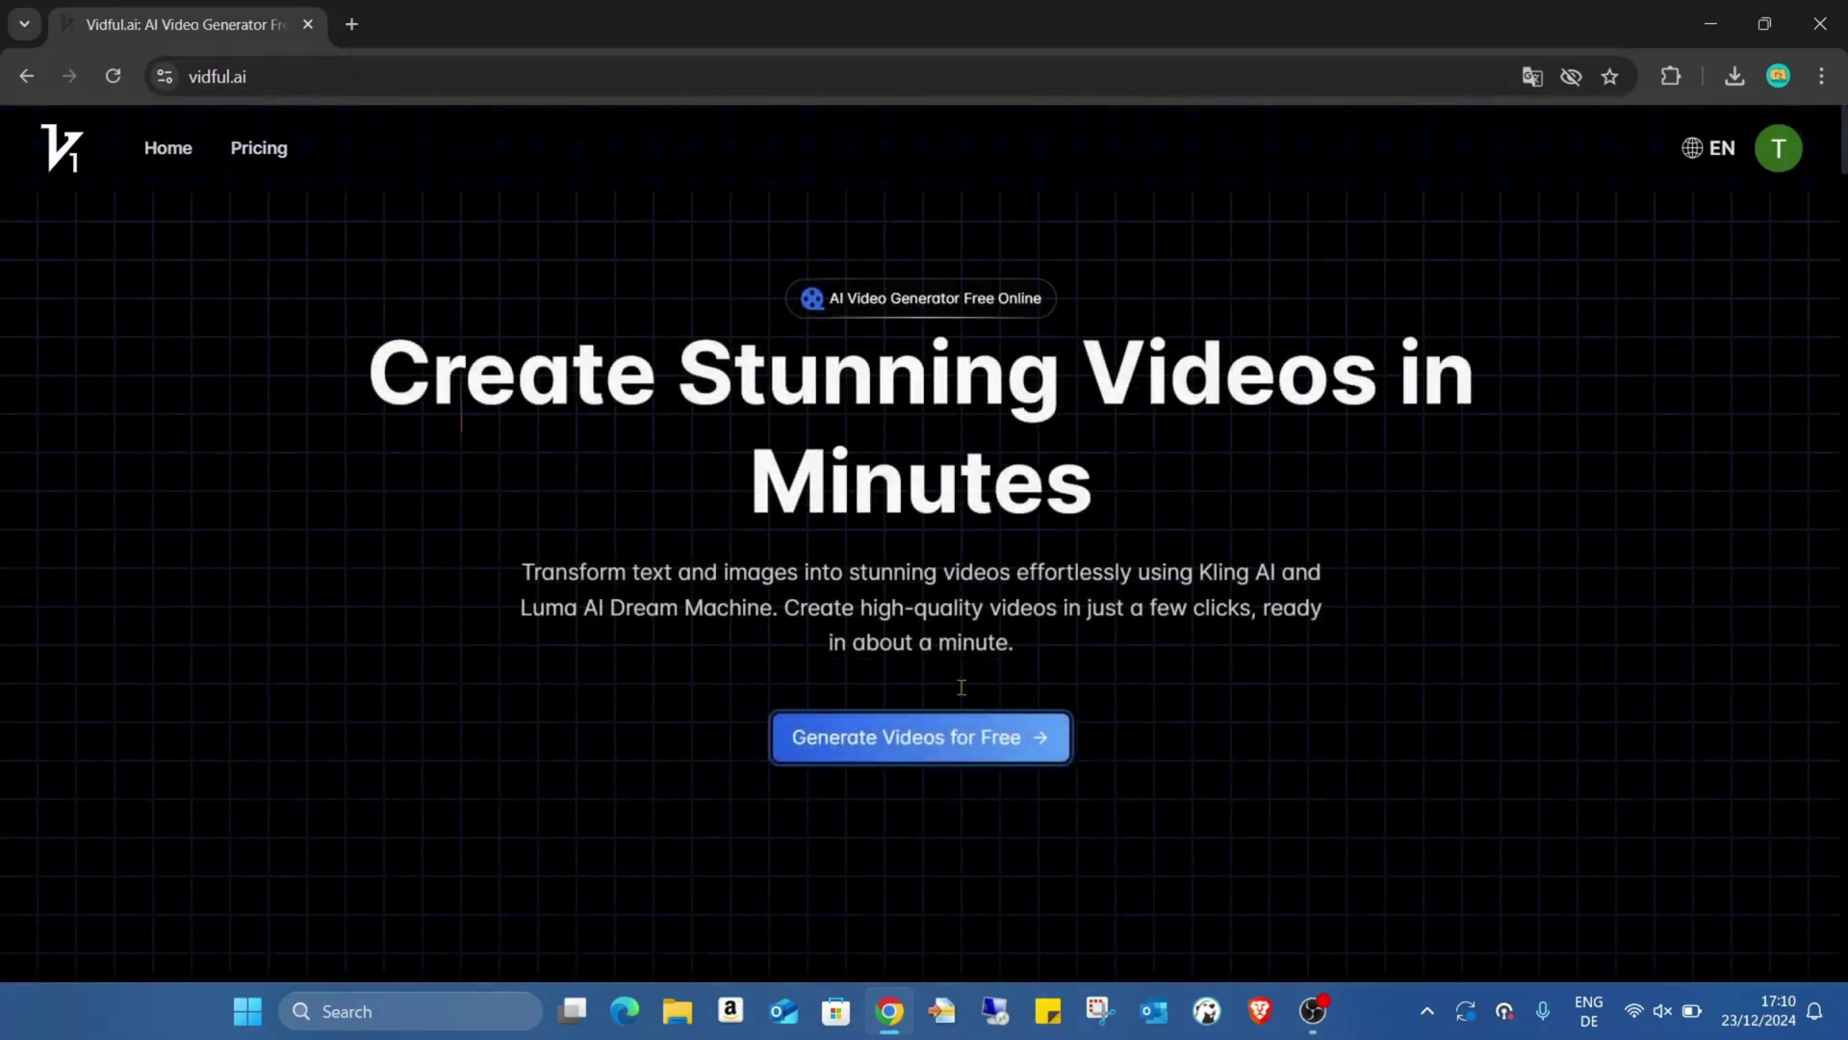
{"action": "left_click", "coordinate": [920, 722]}
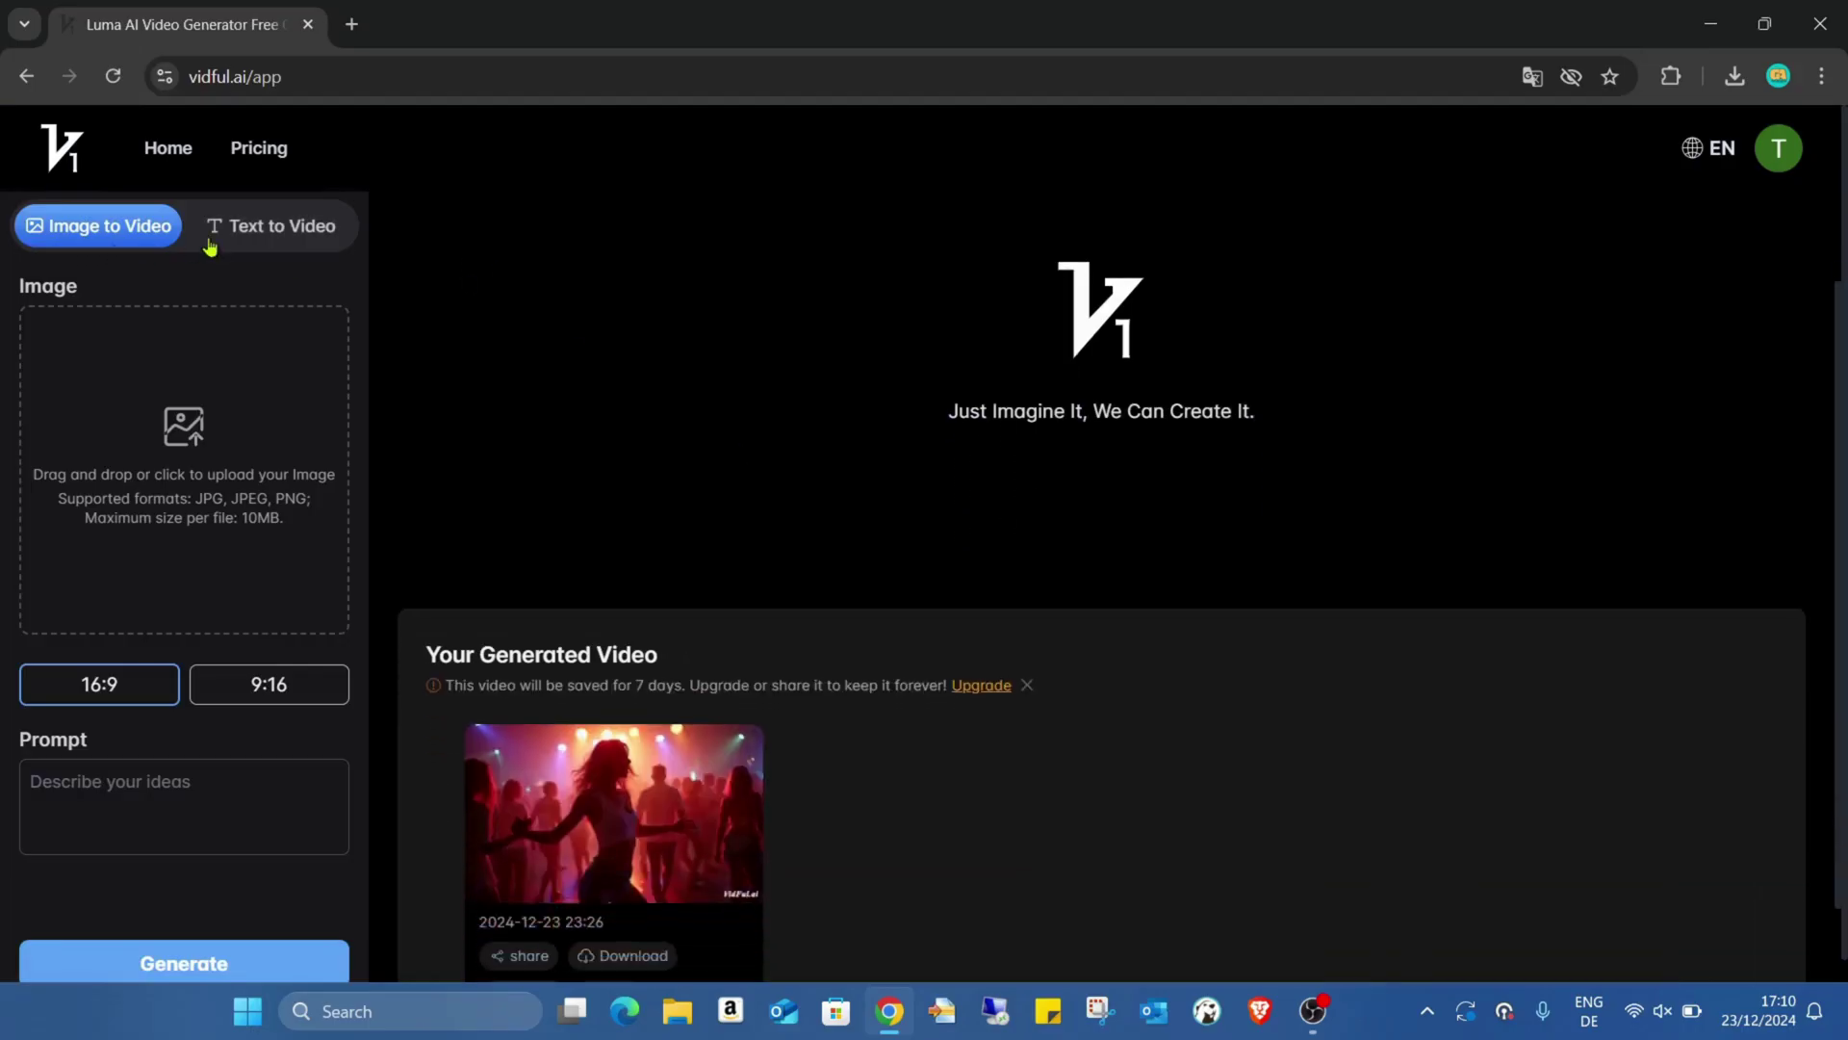
{"action": "left_click", "coordinate": [275, 226]}
{"action": "left_click", "coordinate": [215, 329]}
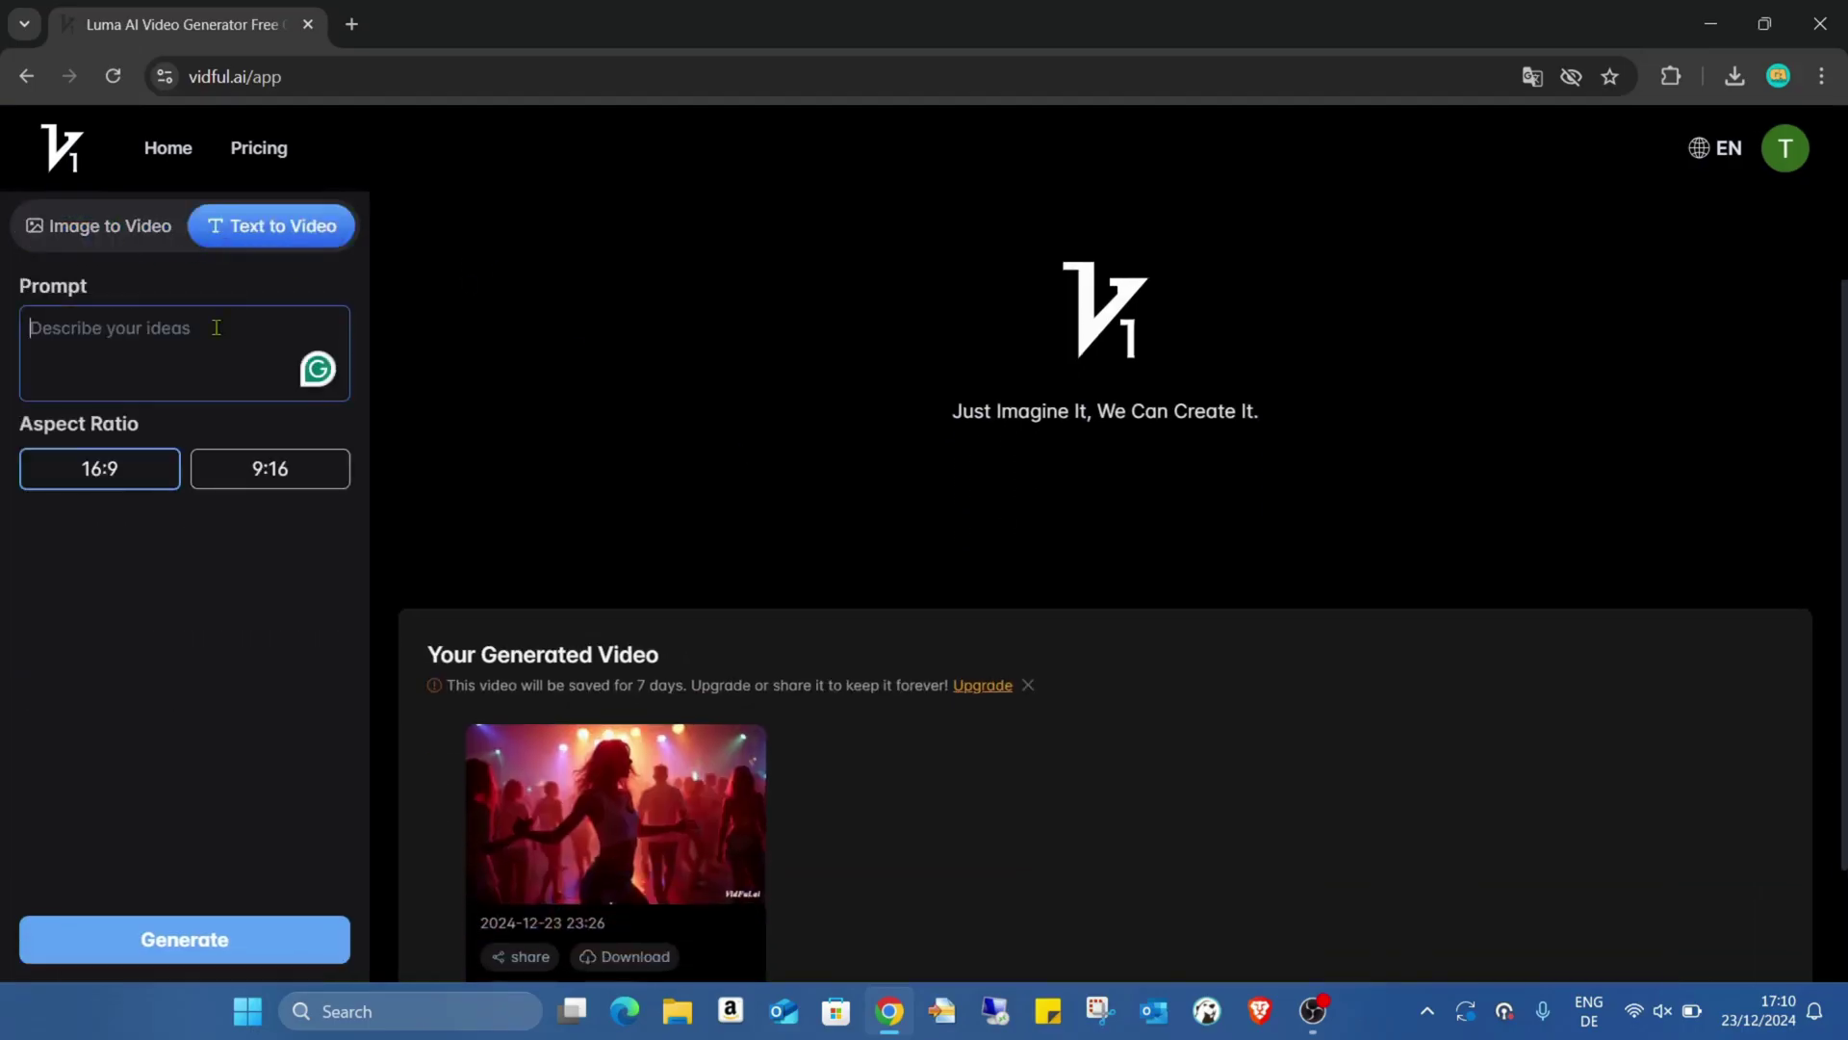
{"action": "scroll", "coordinate": [734, 471], "scroll_direction": "down", "scroll_amount": 2}
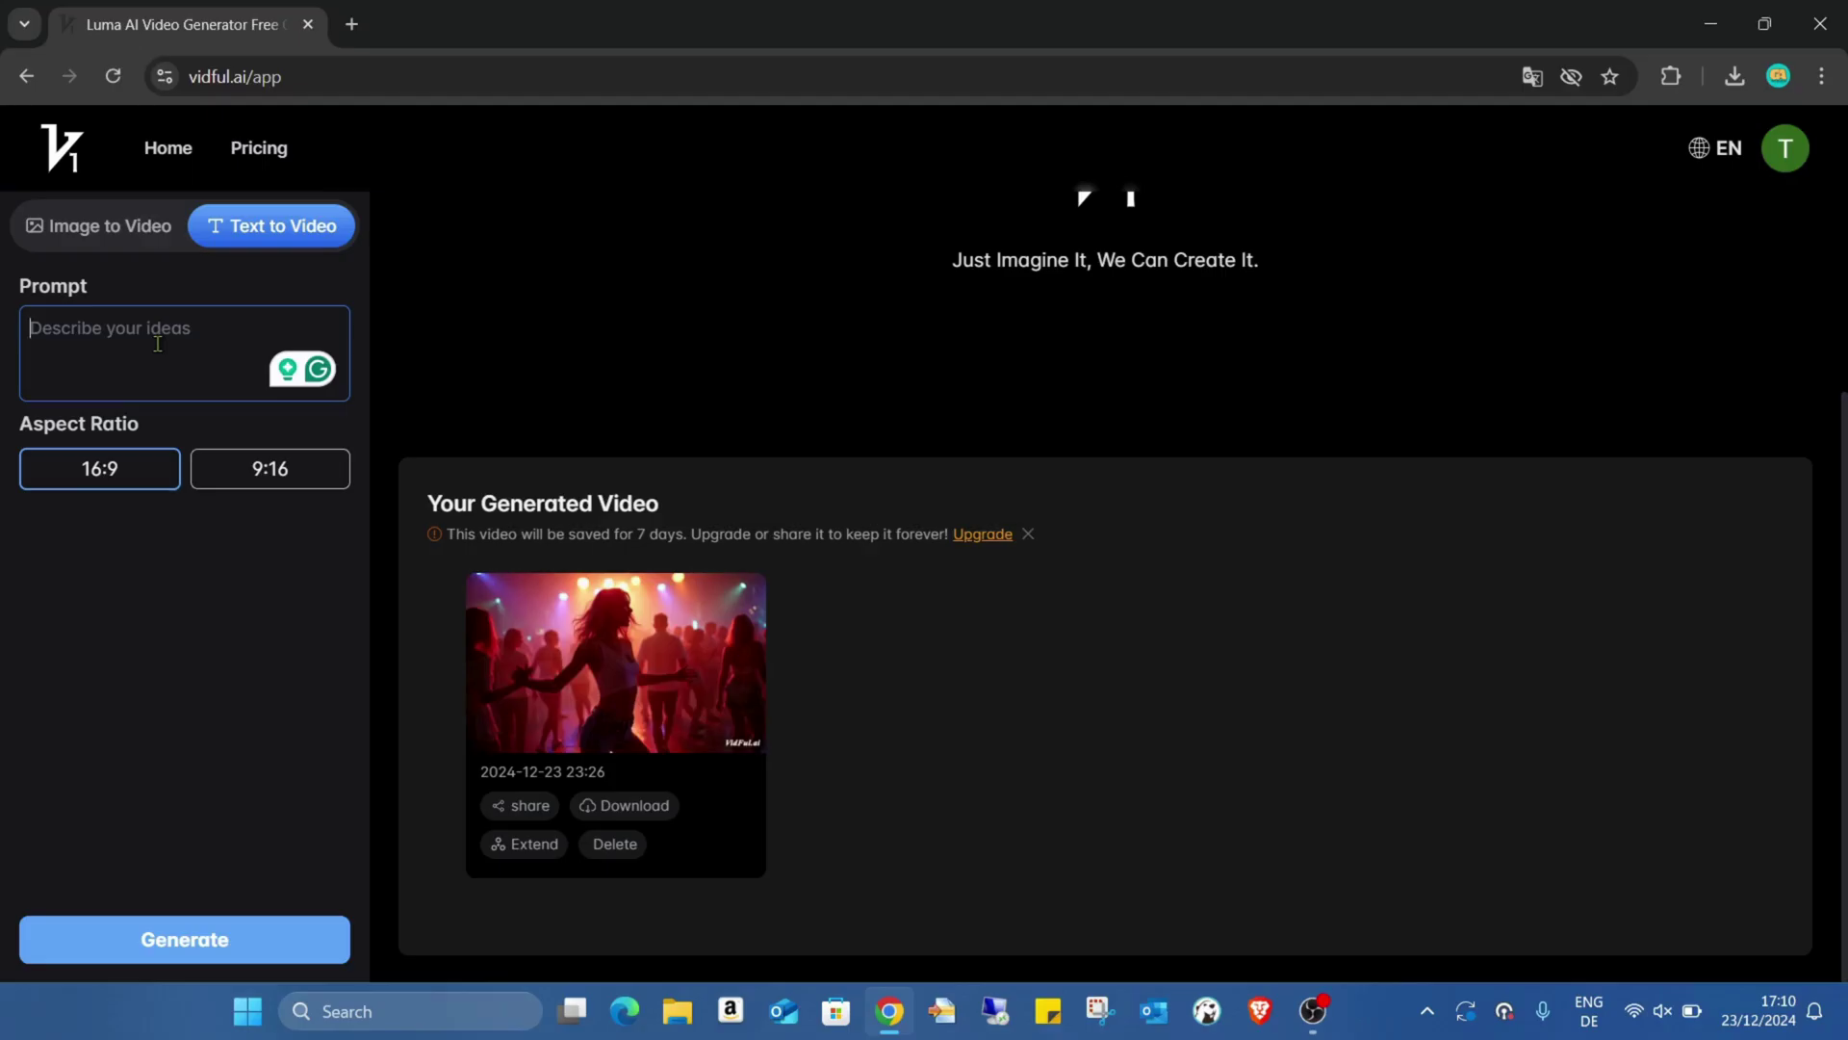
{"action": "type", "text": "y"}
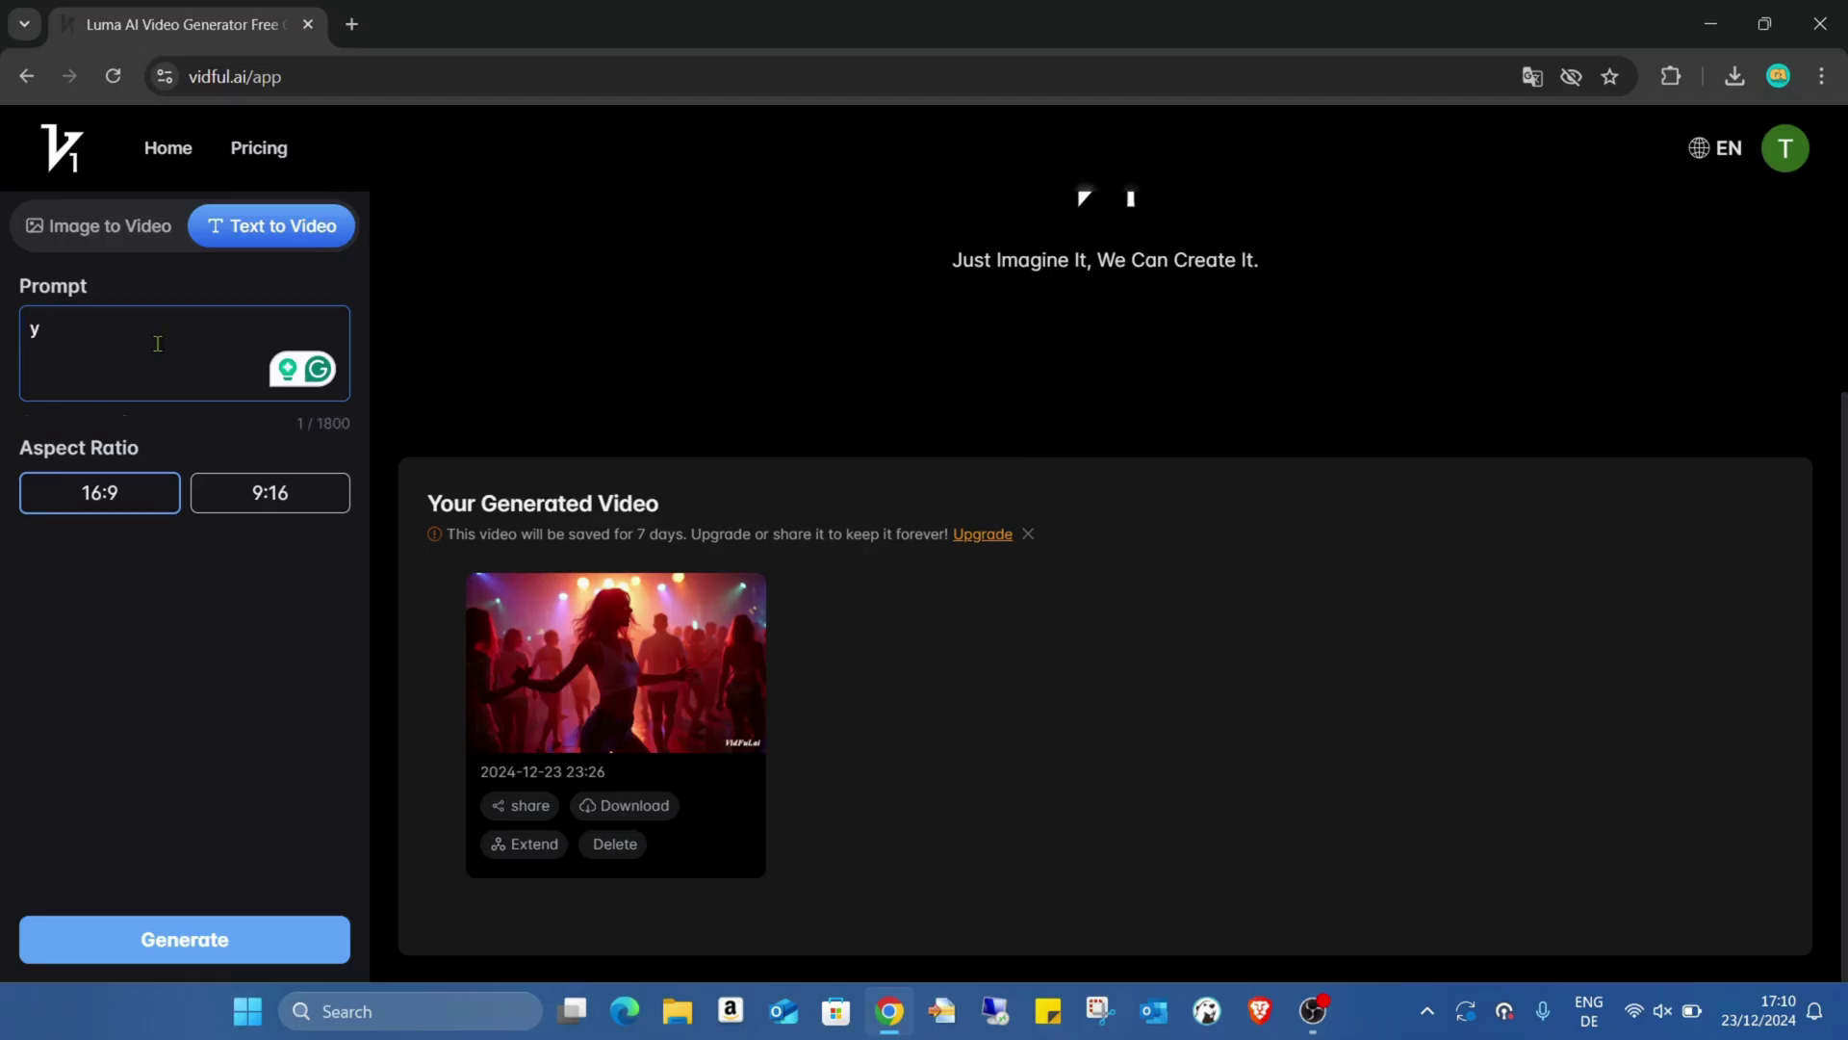
{"action": "type", "text": "ound"}
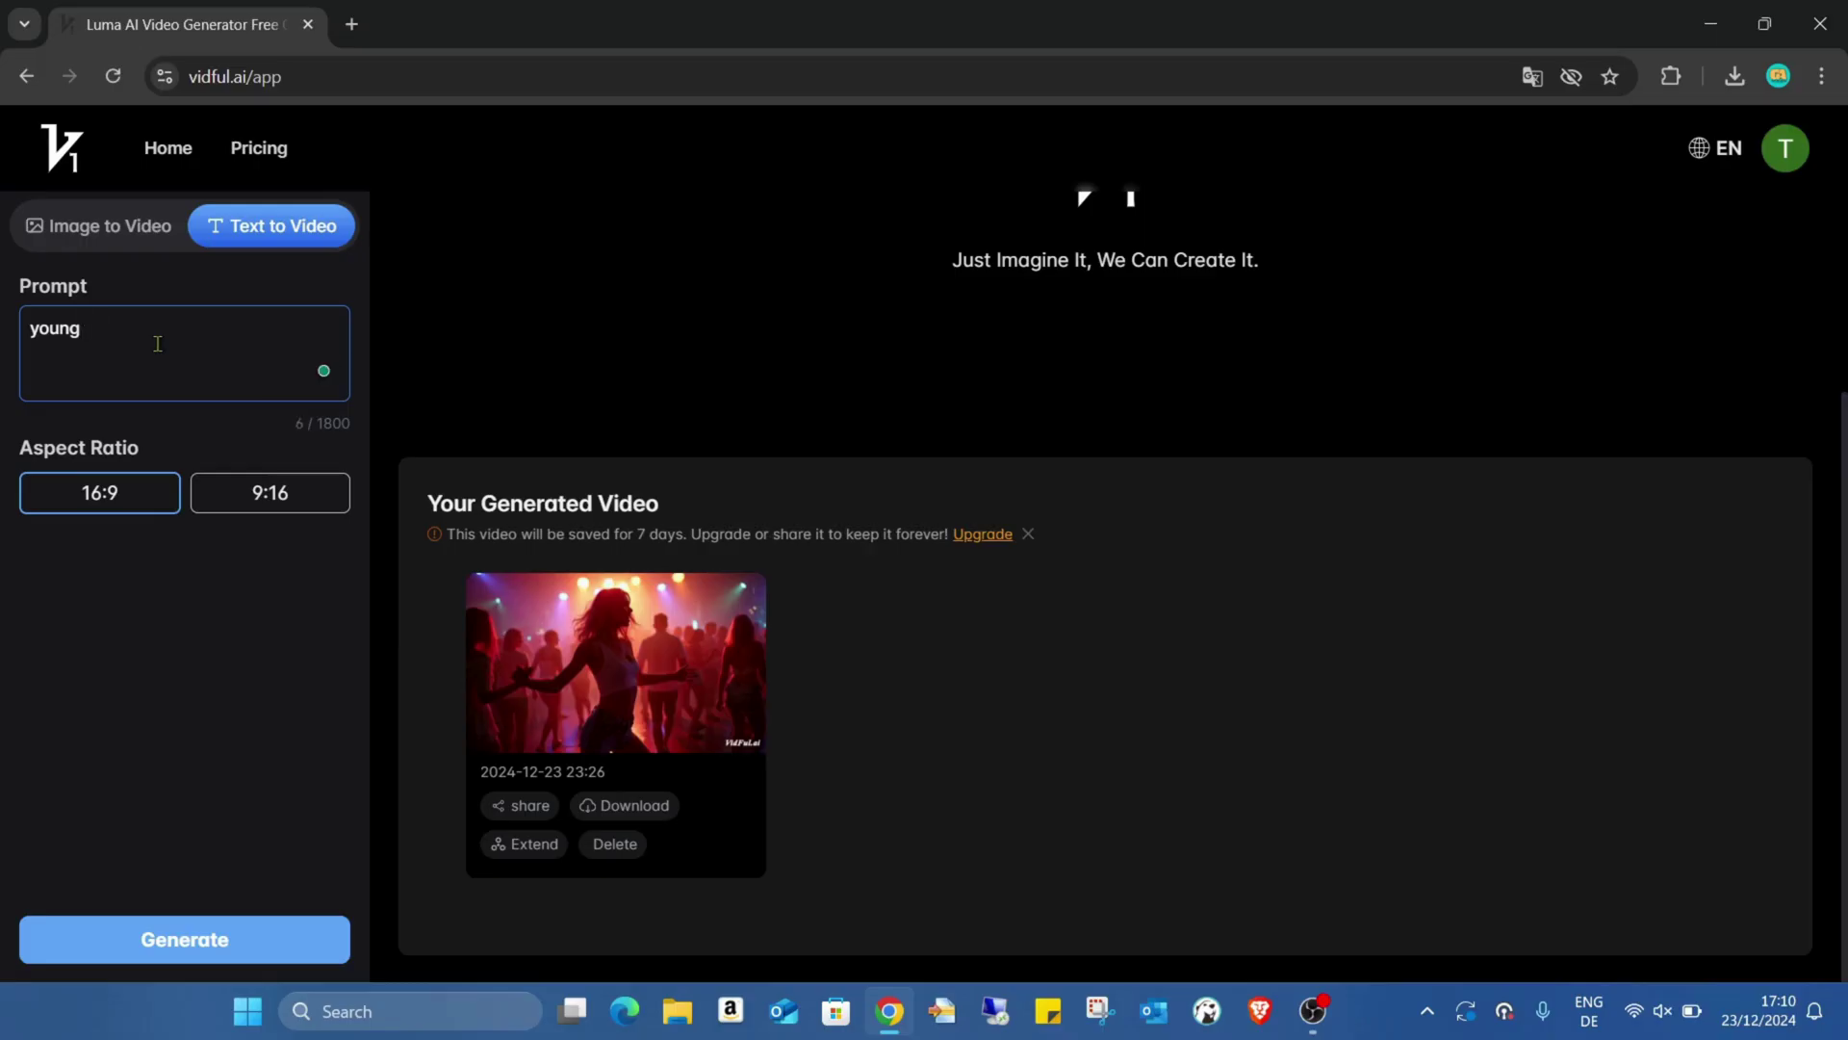
{"action": "type", "text": "blonf"}
{"action": "type", "text": "emale dancing and bouncing around a"}
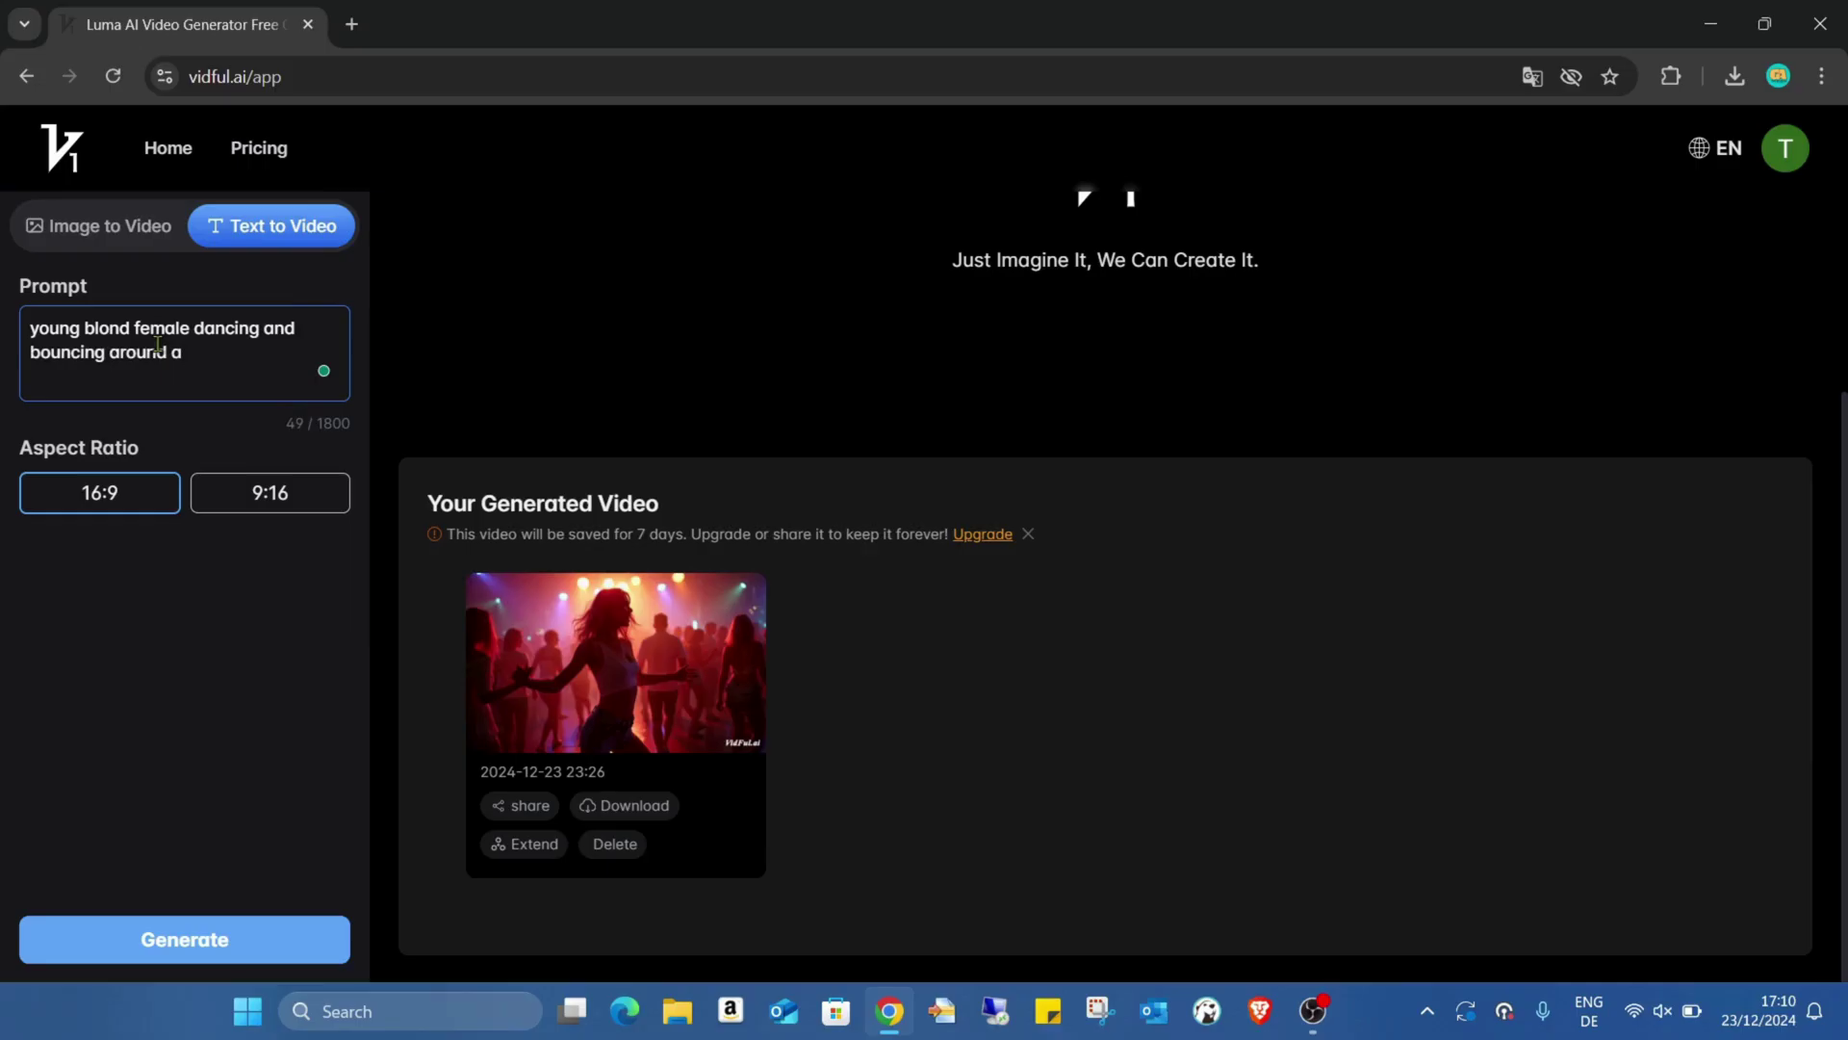
{"action": "type", "text": " huge ou"}
{"action": "type", "text": "tdoor "}
{"action": "type", "text": "party"}
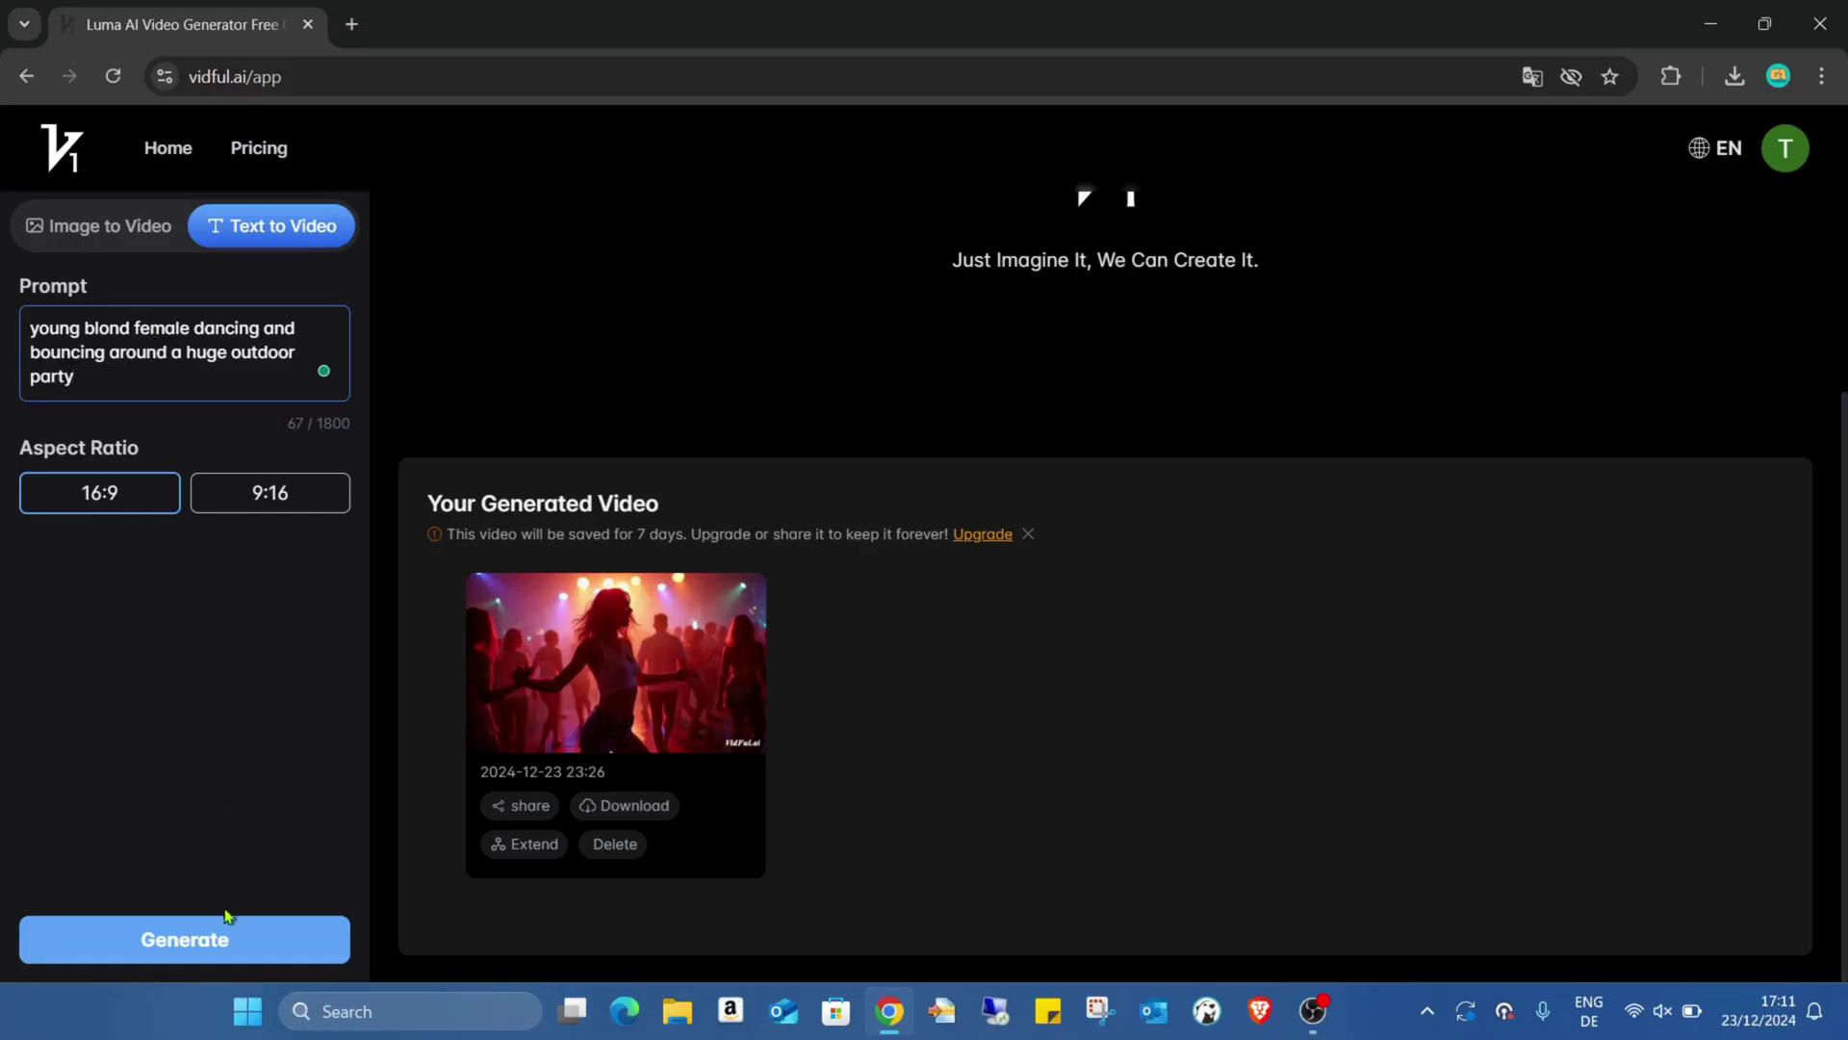
Generate the outdoor party clip, then play it and the older nightclub clip
{"action": "left_click", "coordinate": [202, 946]}
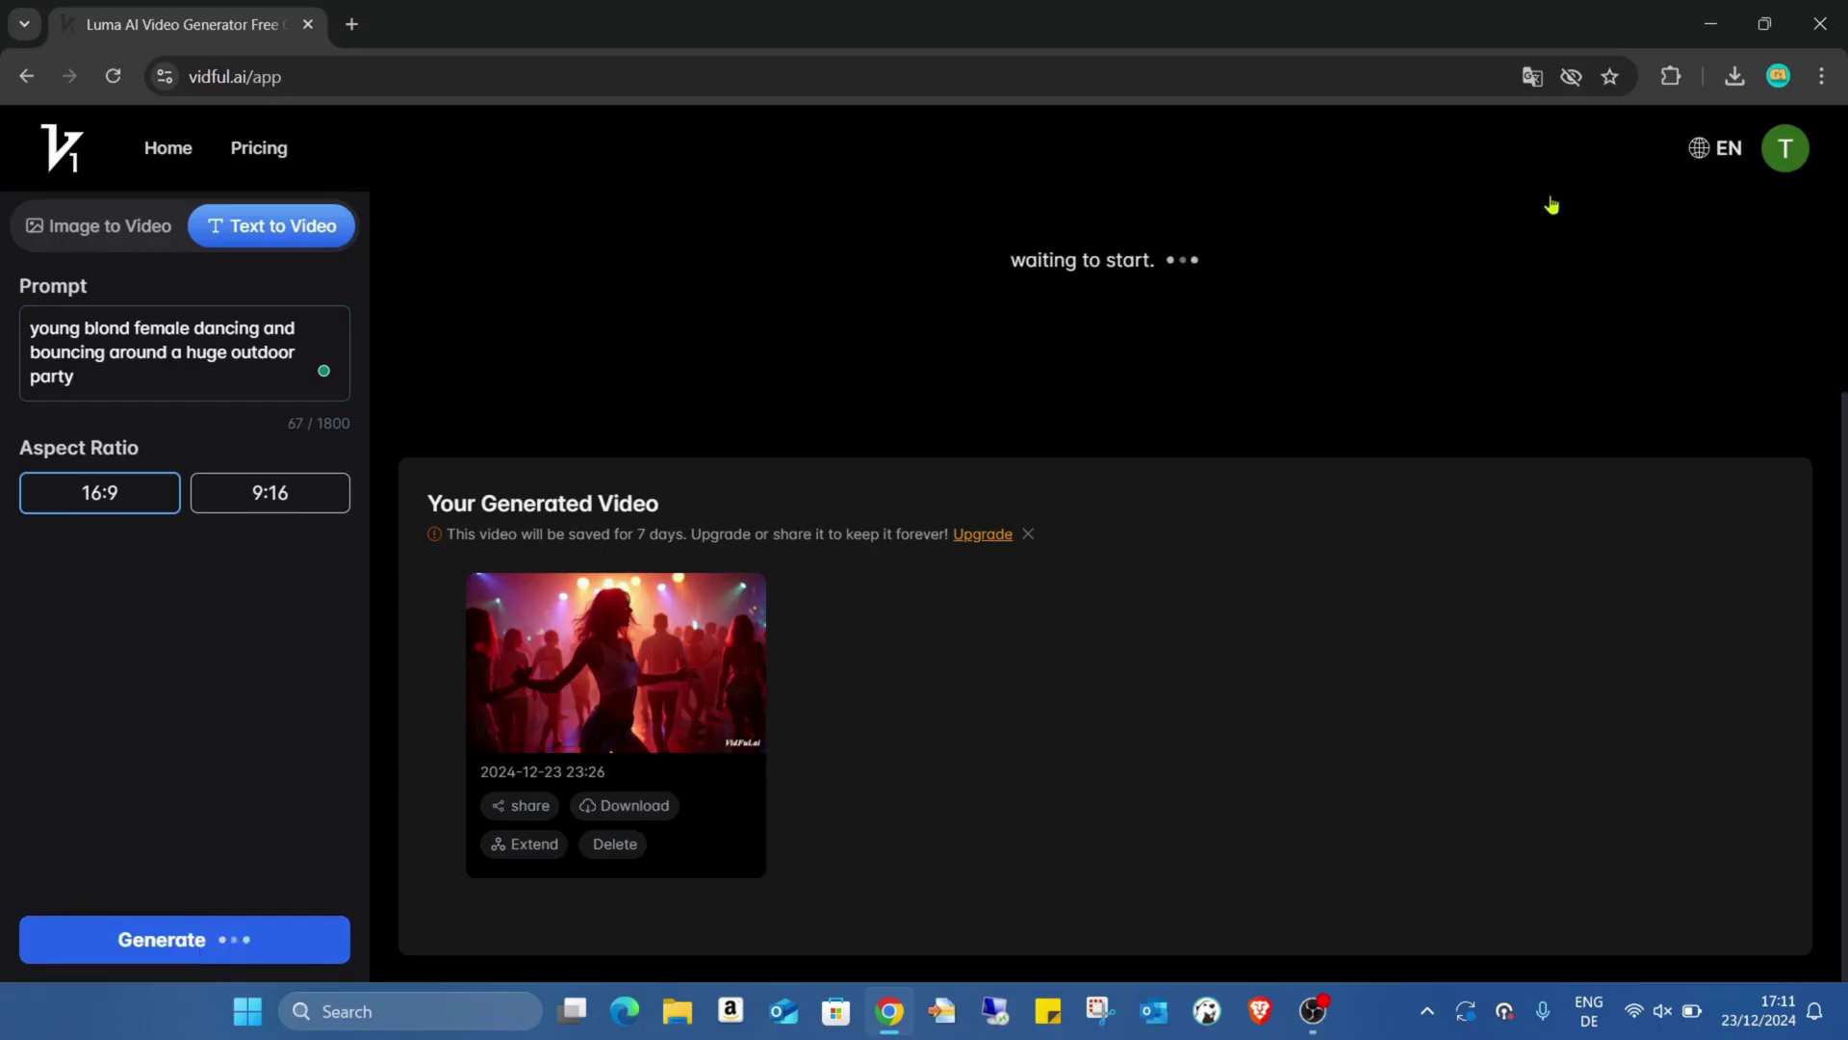
{"action": "scroll", "coordinate": [1228, 520], "scroll_direction": "down", "scroll_amount": 1}
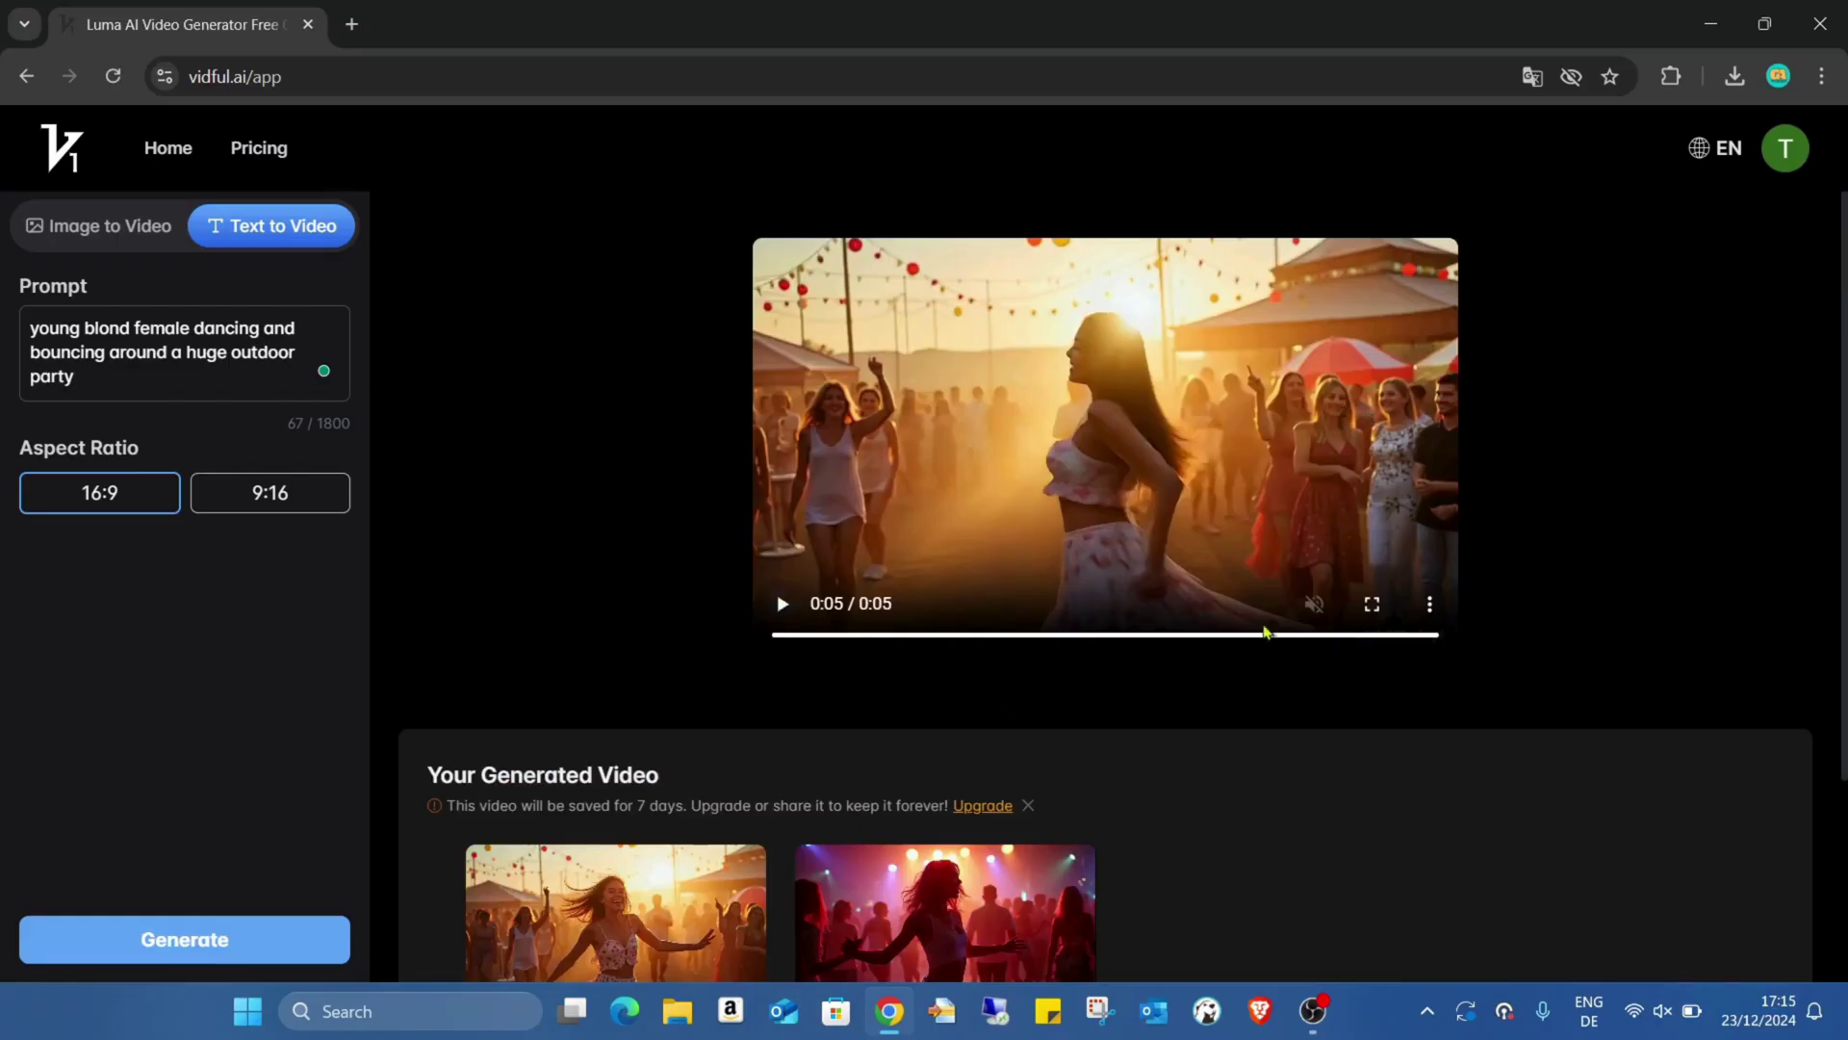
{"action": "left_click", "coordinate": [781, 604]}
{"action": "scroll", "coordinate": [1127, 393], "scroll_direction": "down", "scroll_amount": 2}
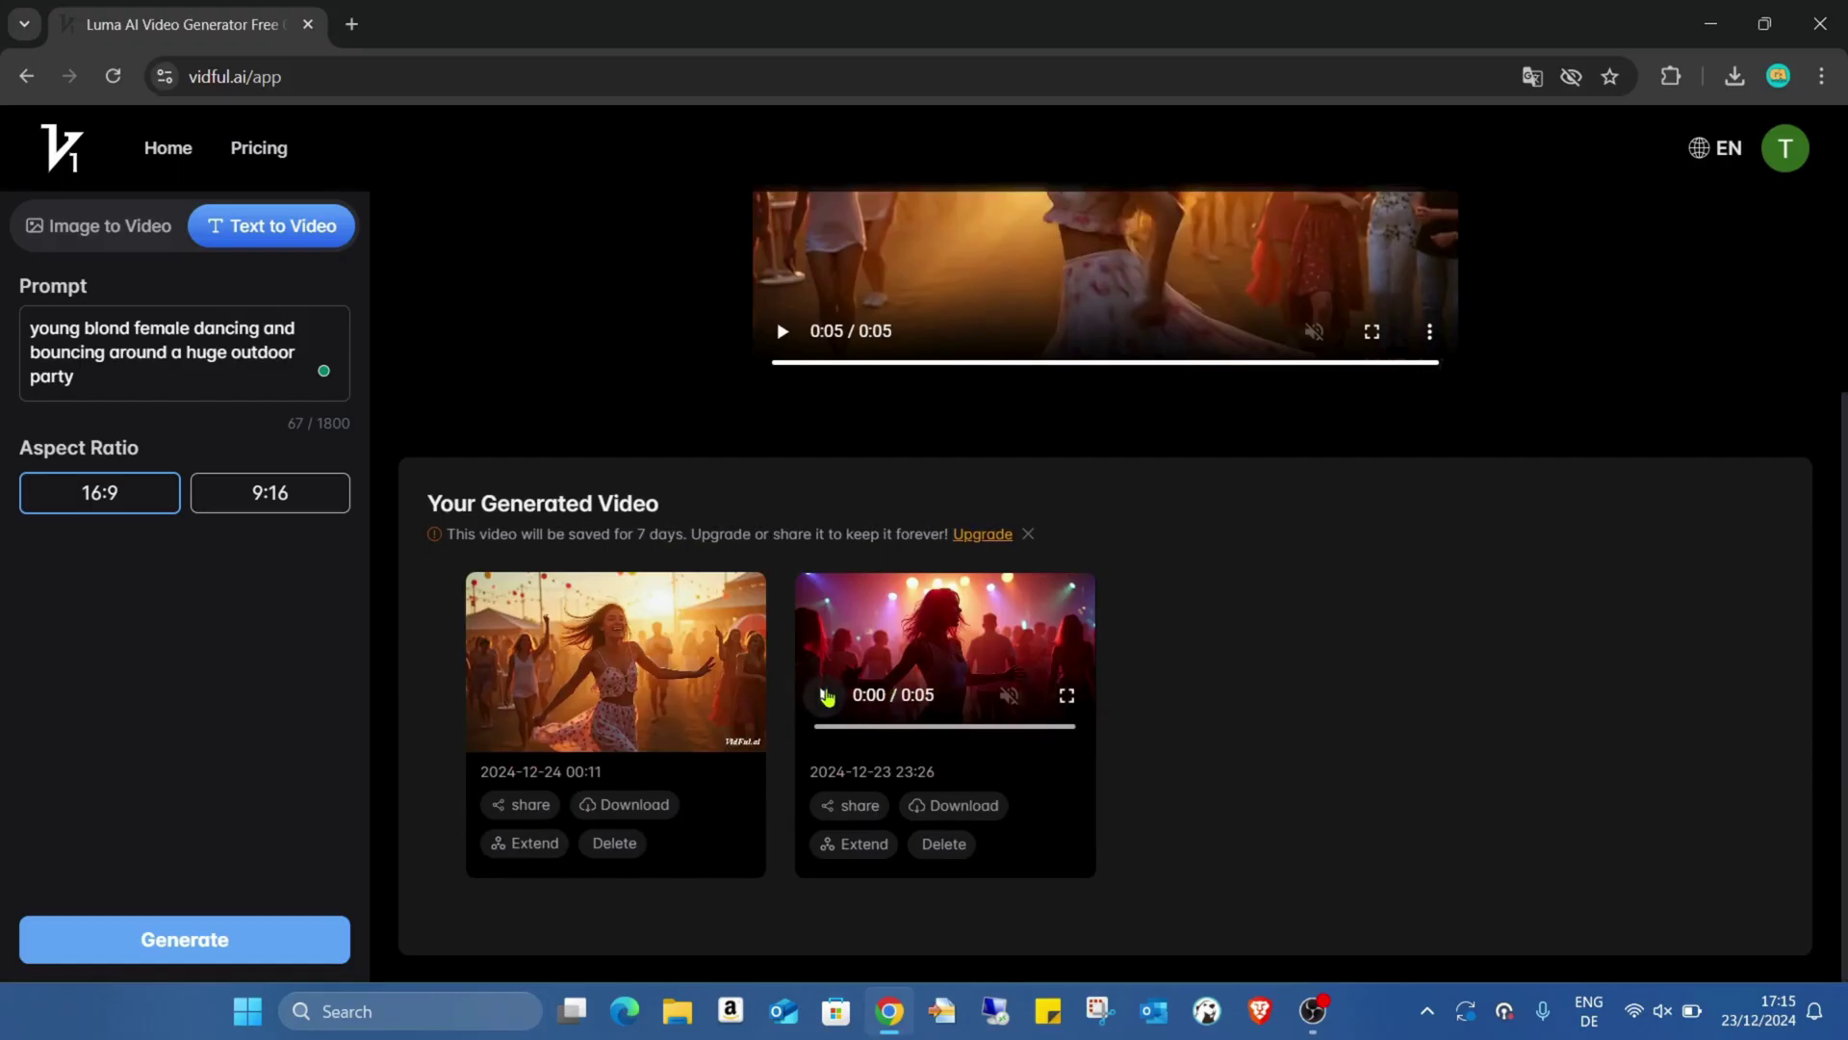
{"action": "left_click", "coordinate": [824, 695]}
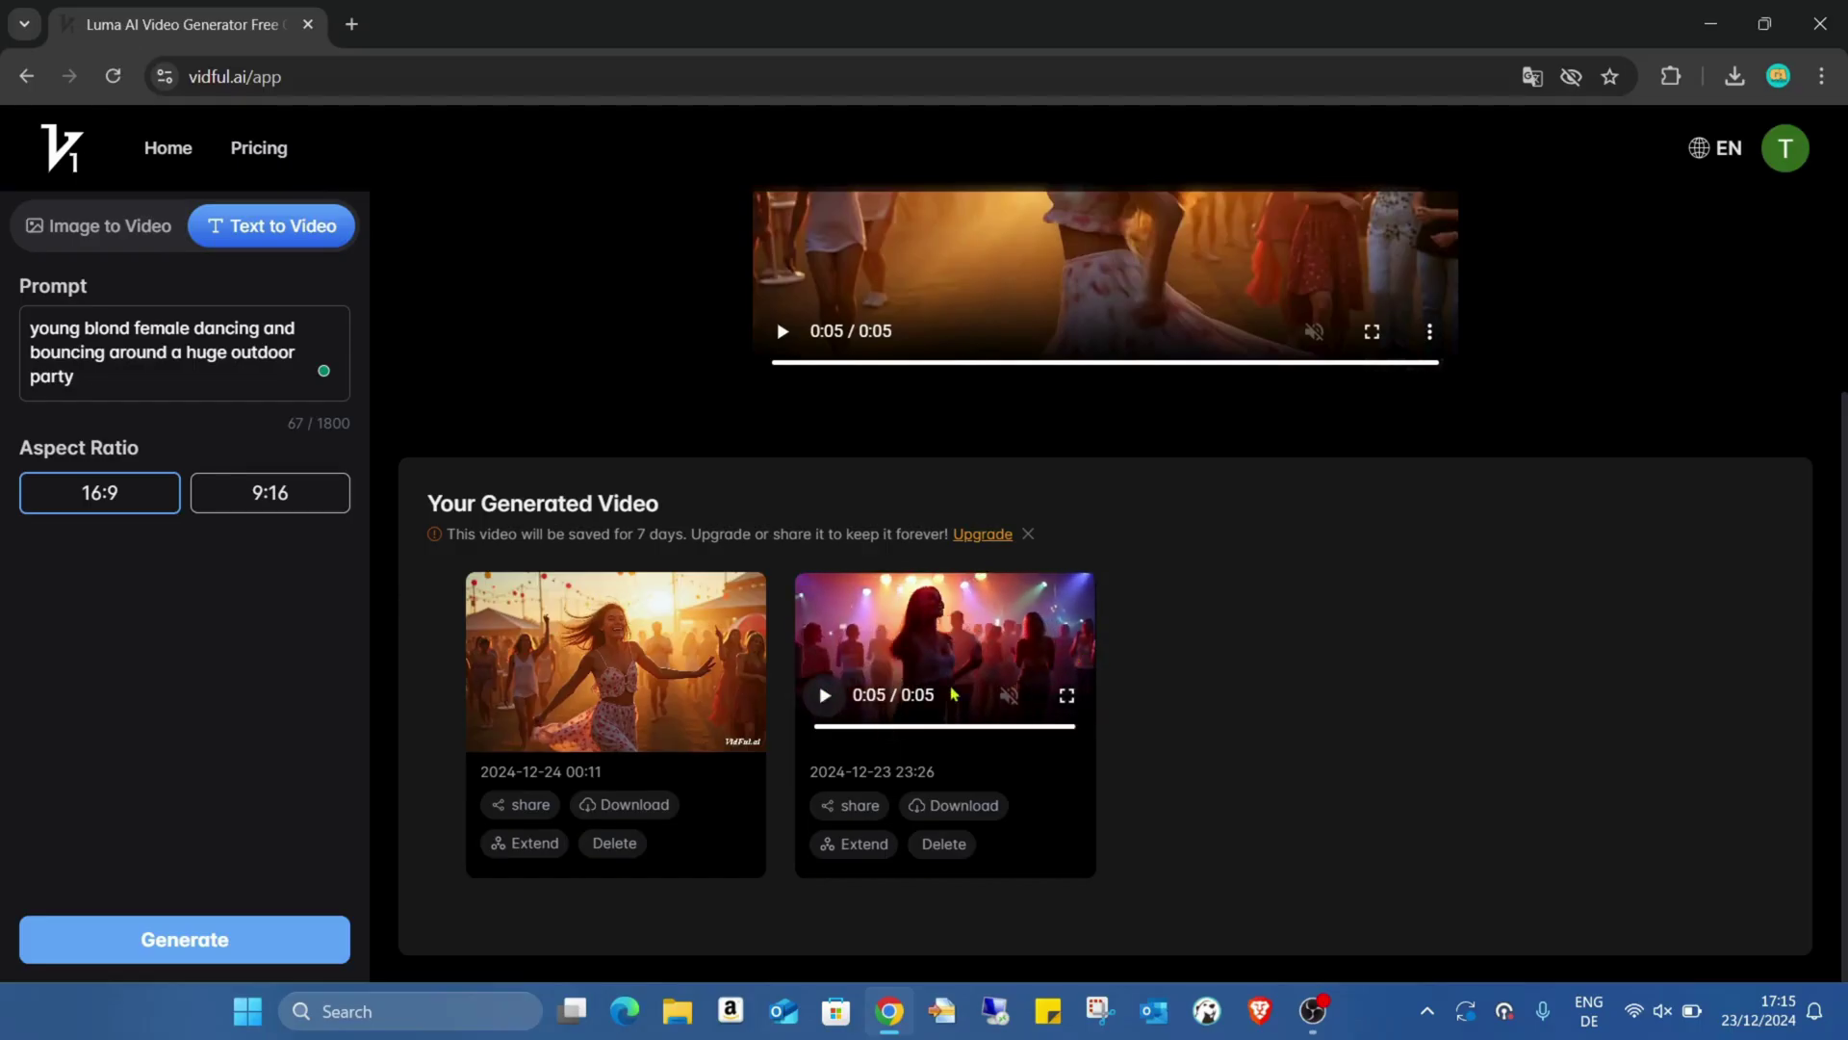
{"action": "scroll", "coordinate": [1011, 678], "scroll_direction": "up", "scroll_amount": 3}
{"action": "scroll", "coordinate": [895, 607], "scroll_direction": "up", "scroll_amount": 1}
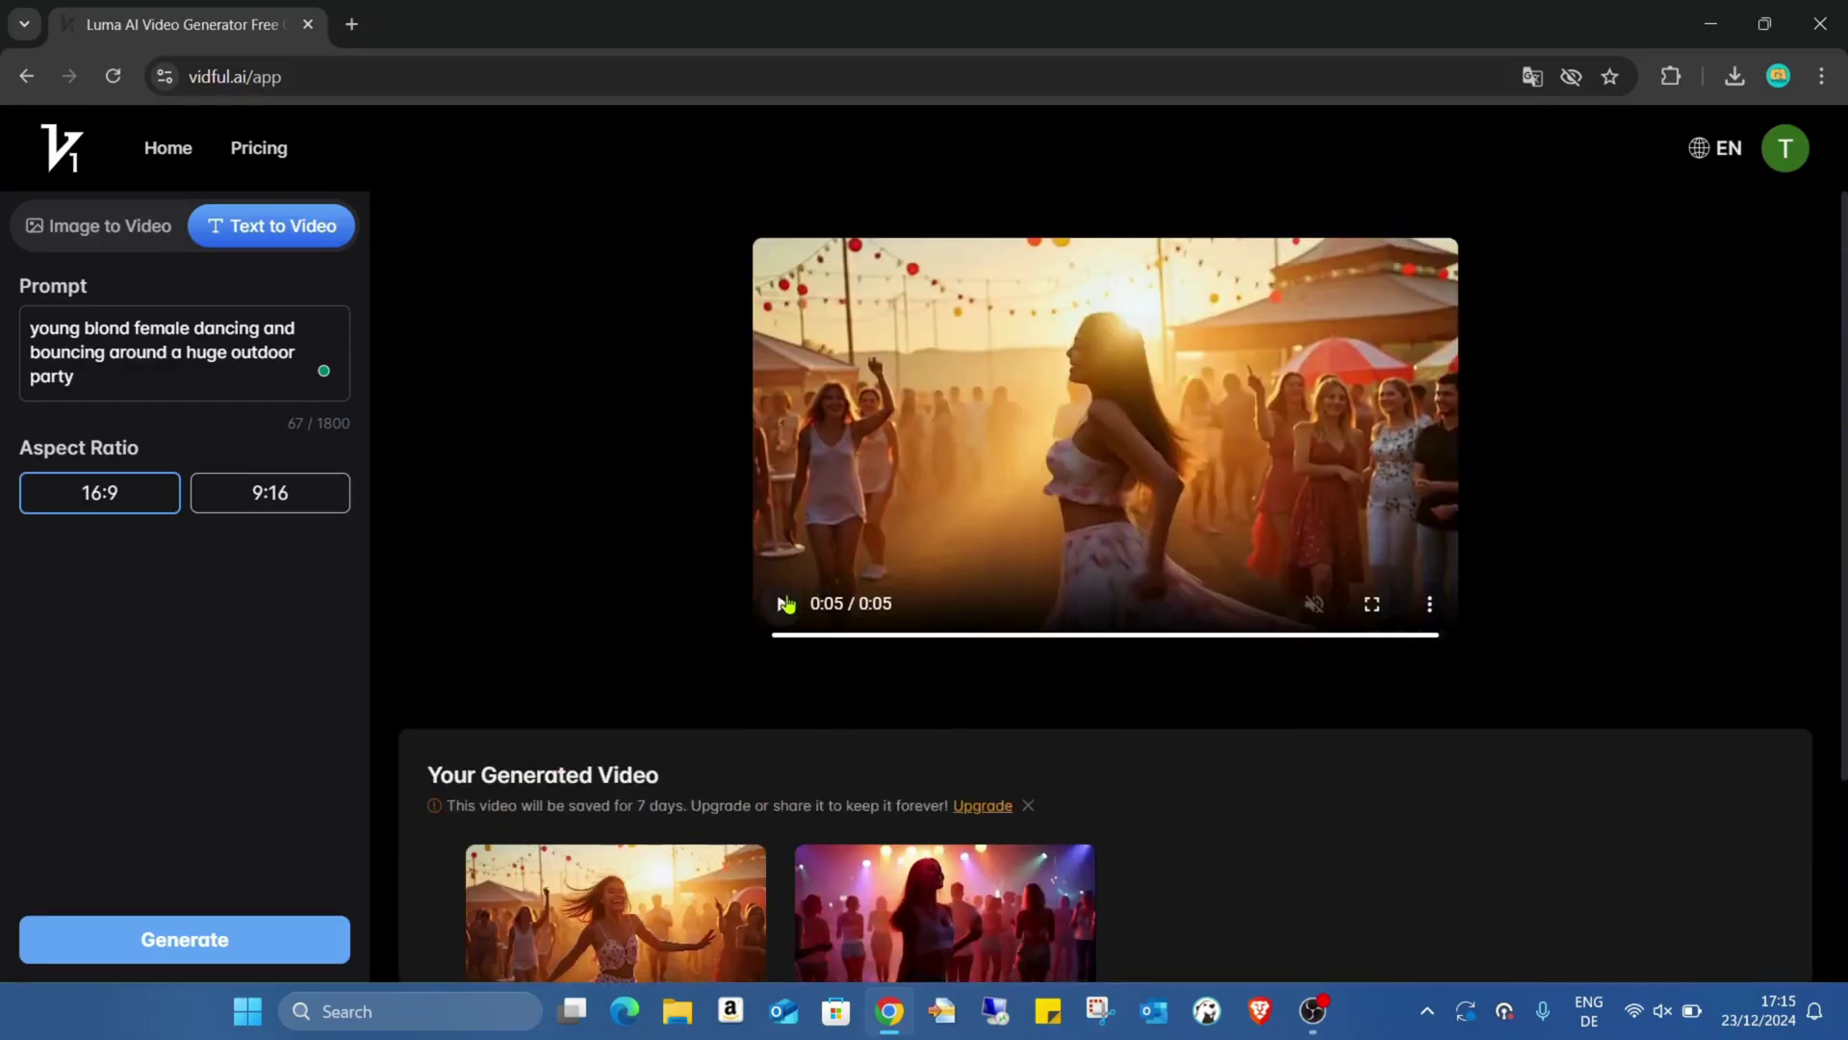
{"action": "left_click", "coordinate": [781, 599]}
{"action": "left_click", "coordinate": [781, 603]}
Download the outdoor party clip as an MP4 from the player's options menu
{"action": "left_click", "coordinate": [1430, 605]}
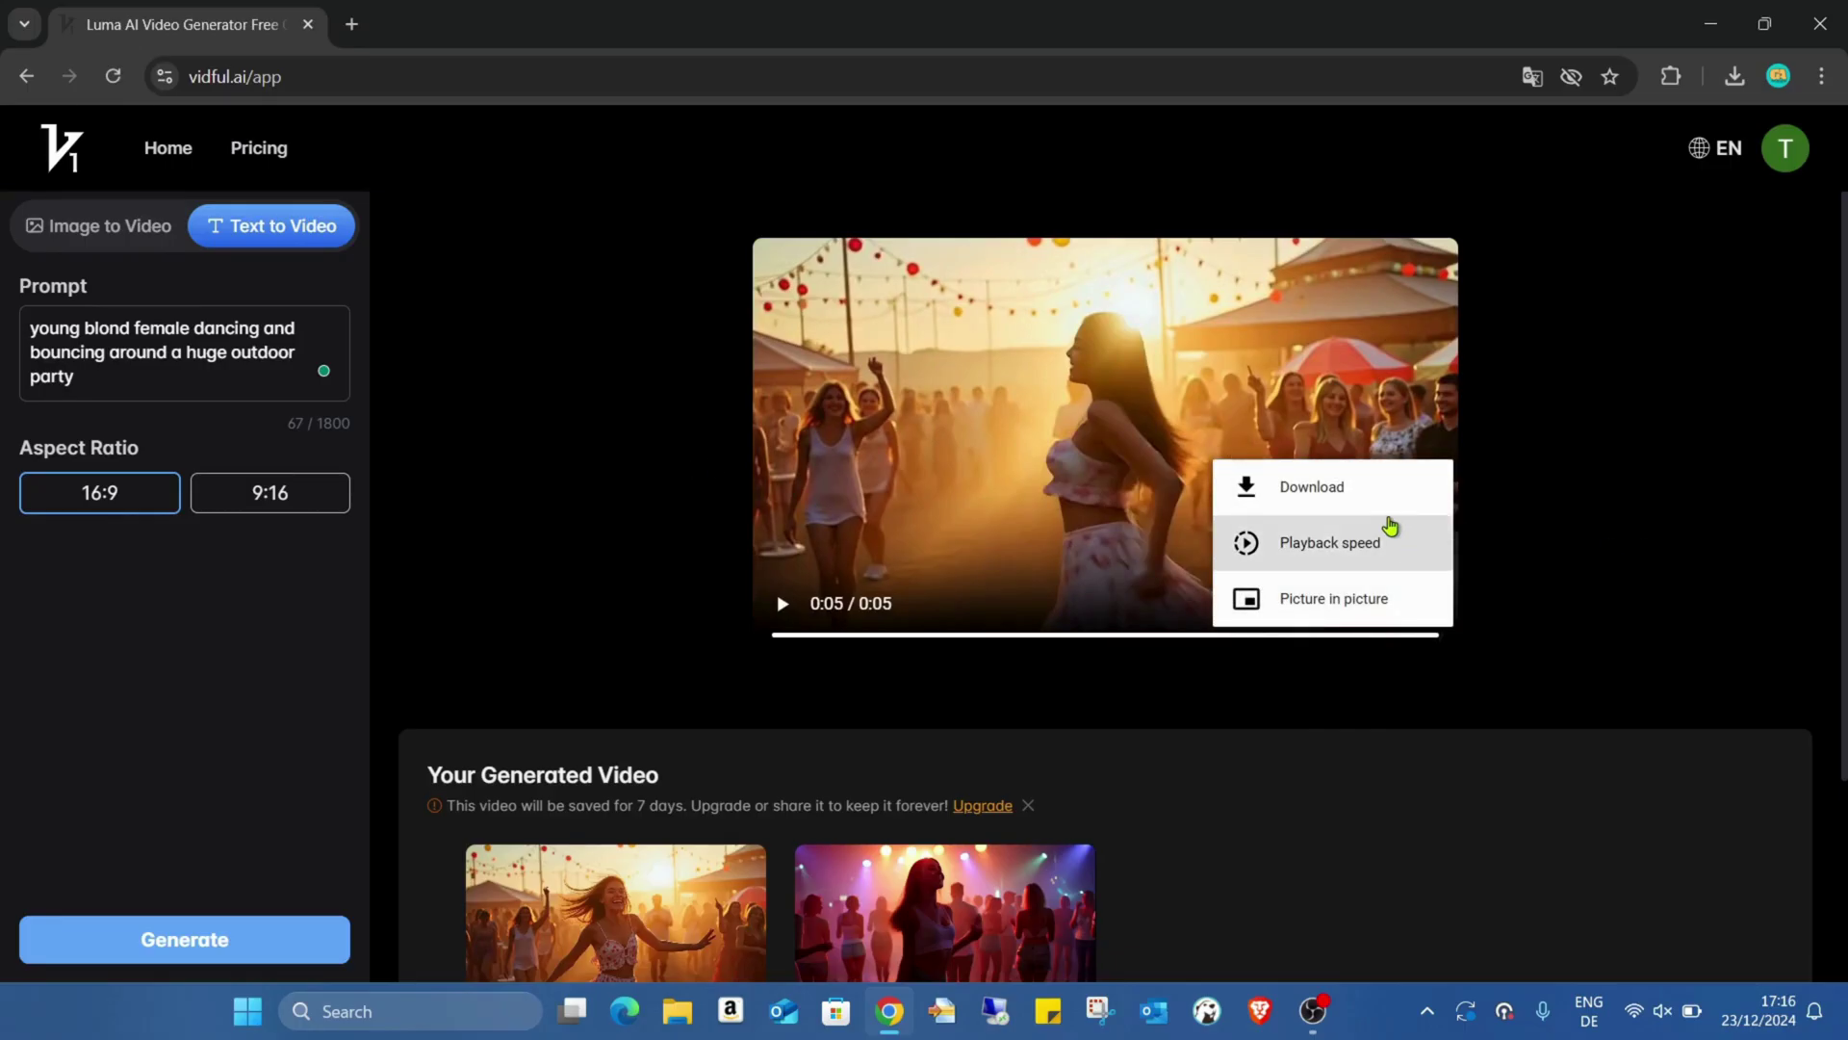
{"action": "left_click", "coordinate": [1371, 491]}
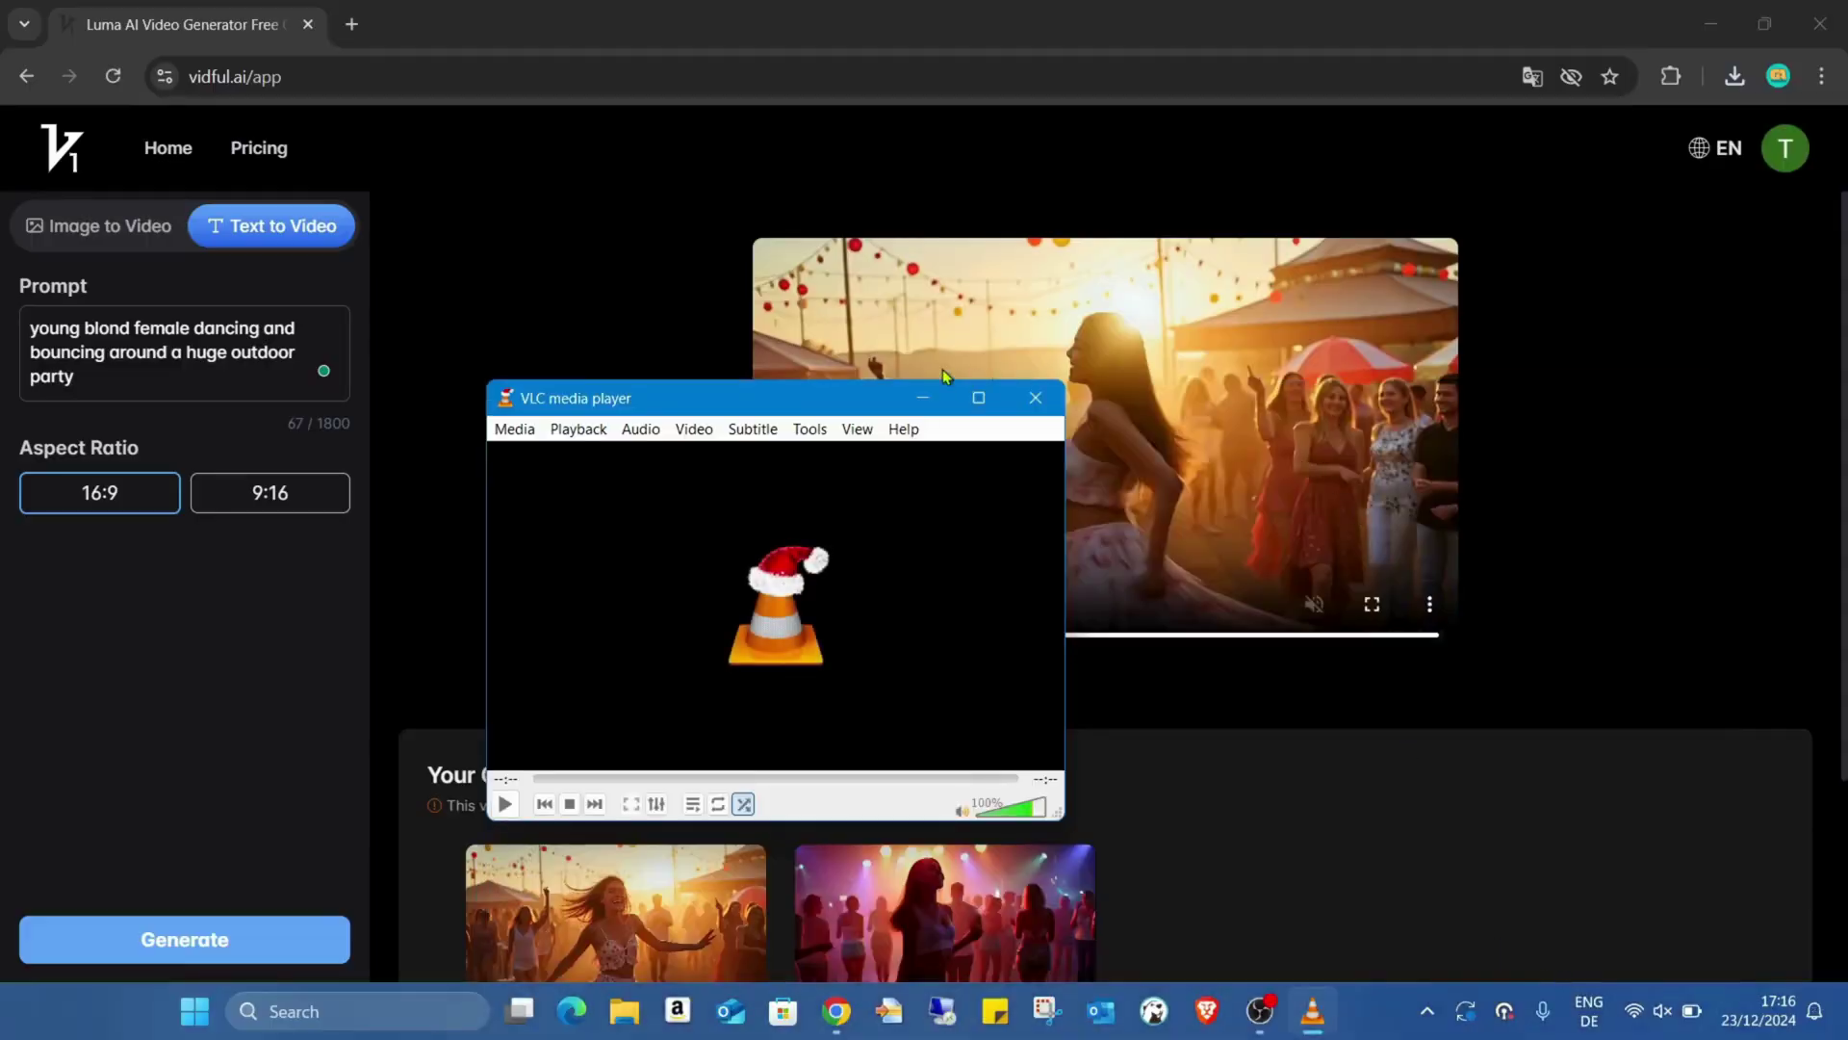
Close the VLC media player window
{"action": "left_click", "coordinate": [1034, 398]}
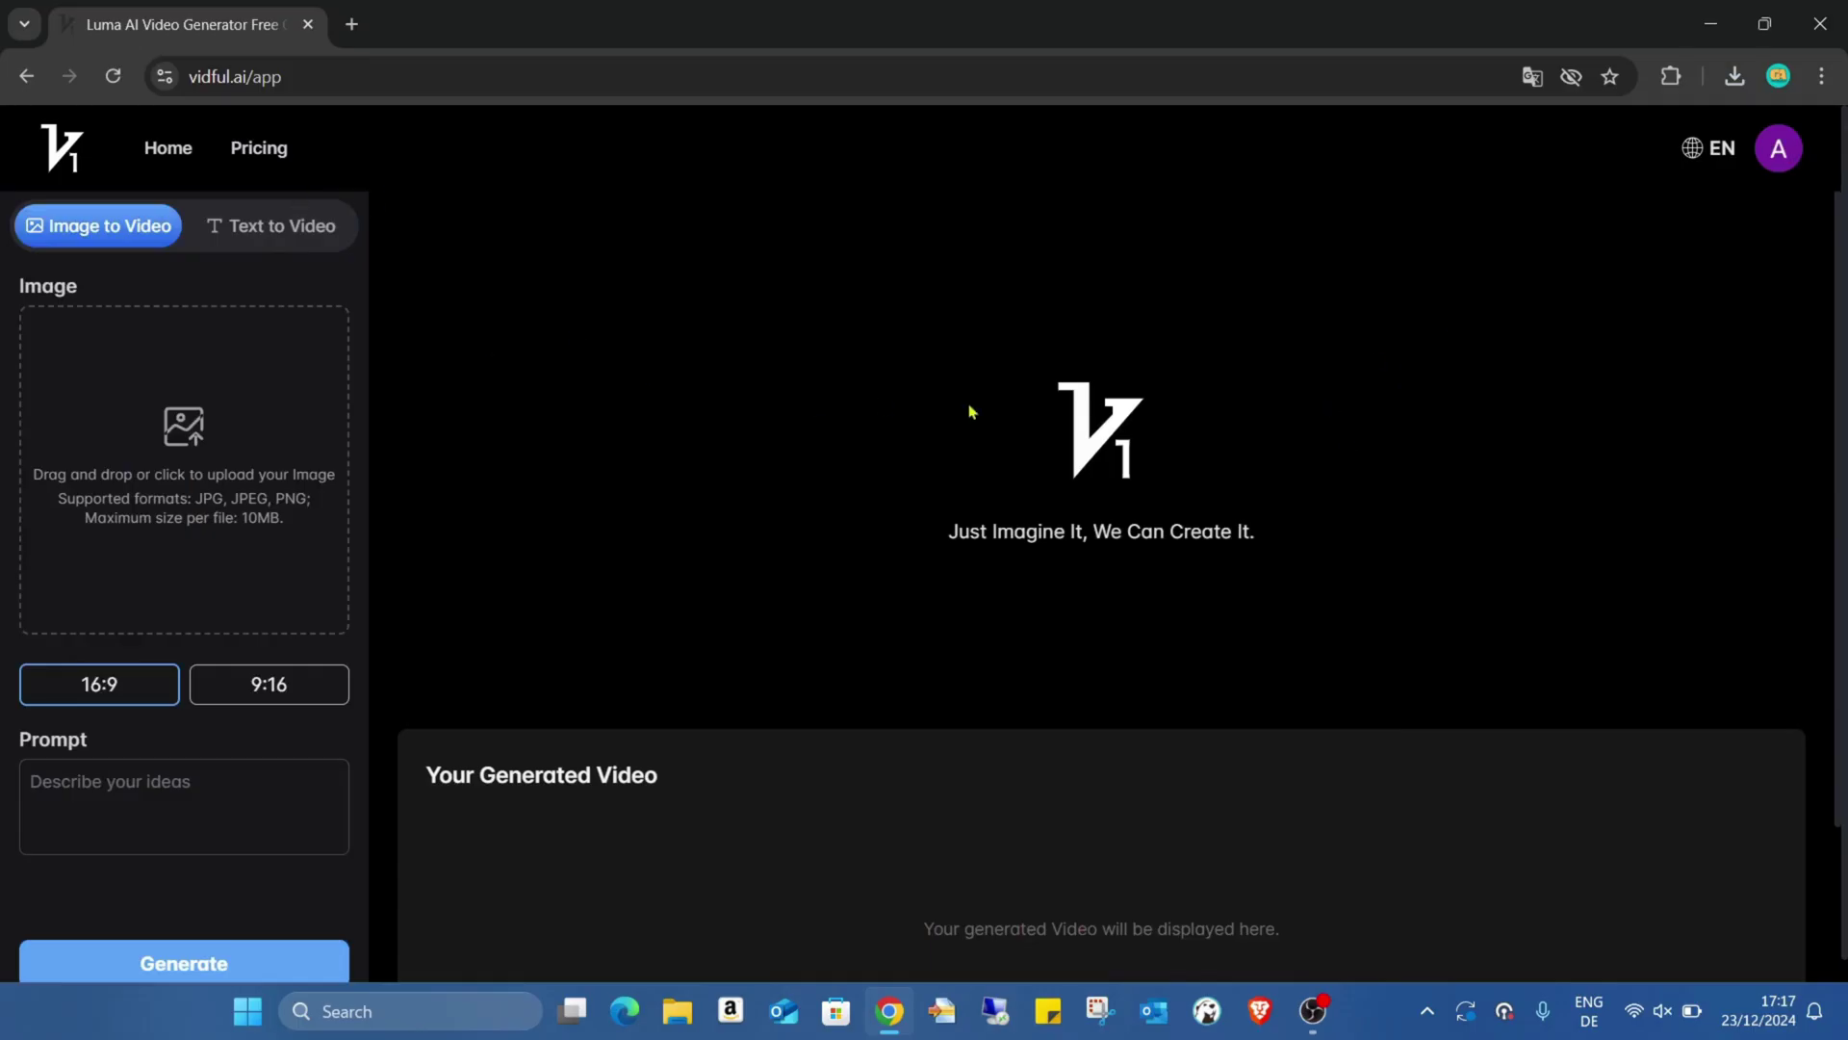
Check account credits, then upload 'Untitled design (53)' as the source image
{"action": "left_click", "coordinate": [1779, 148]}
{"action": "left_click", "coordinate": [202, 448]}
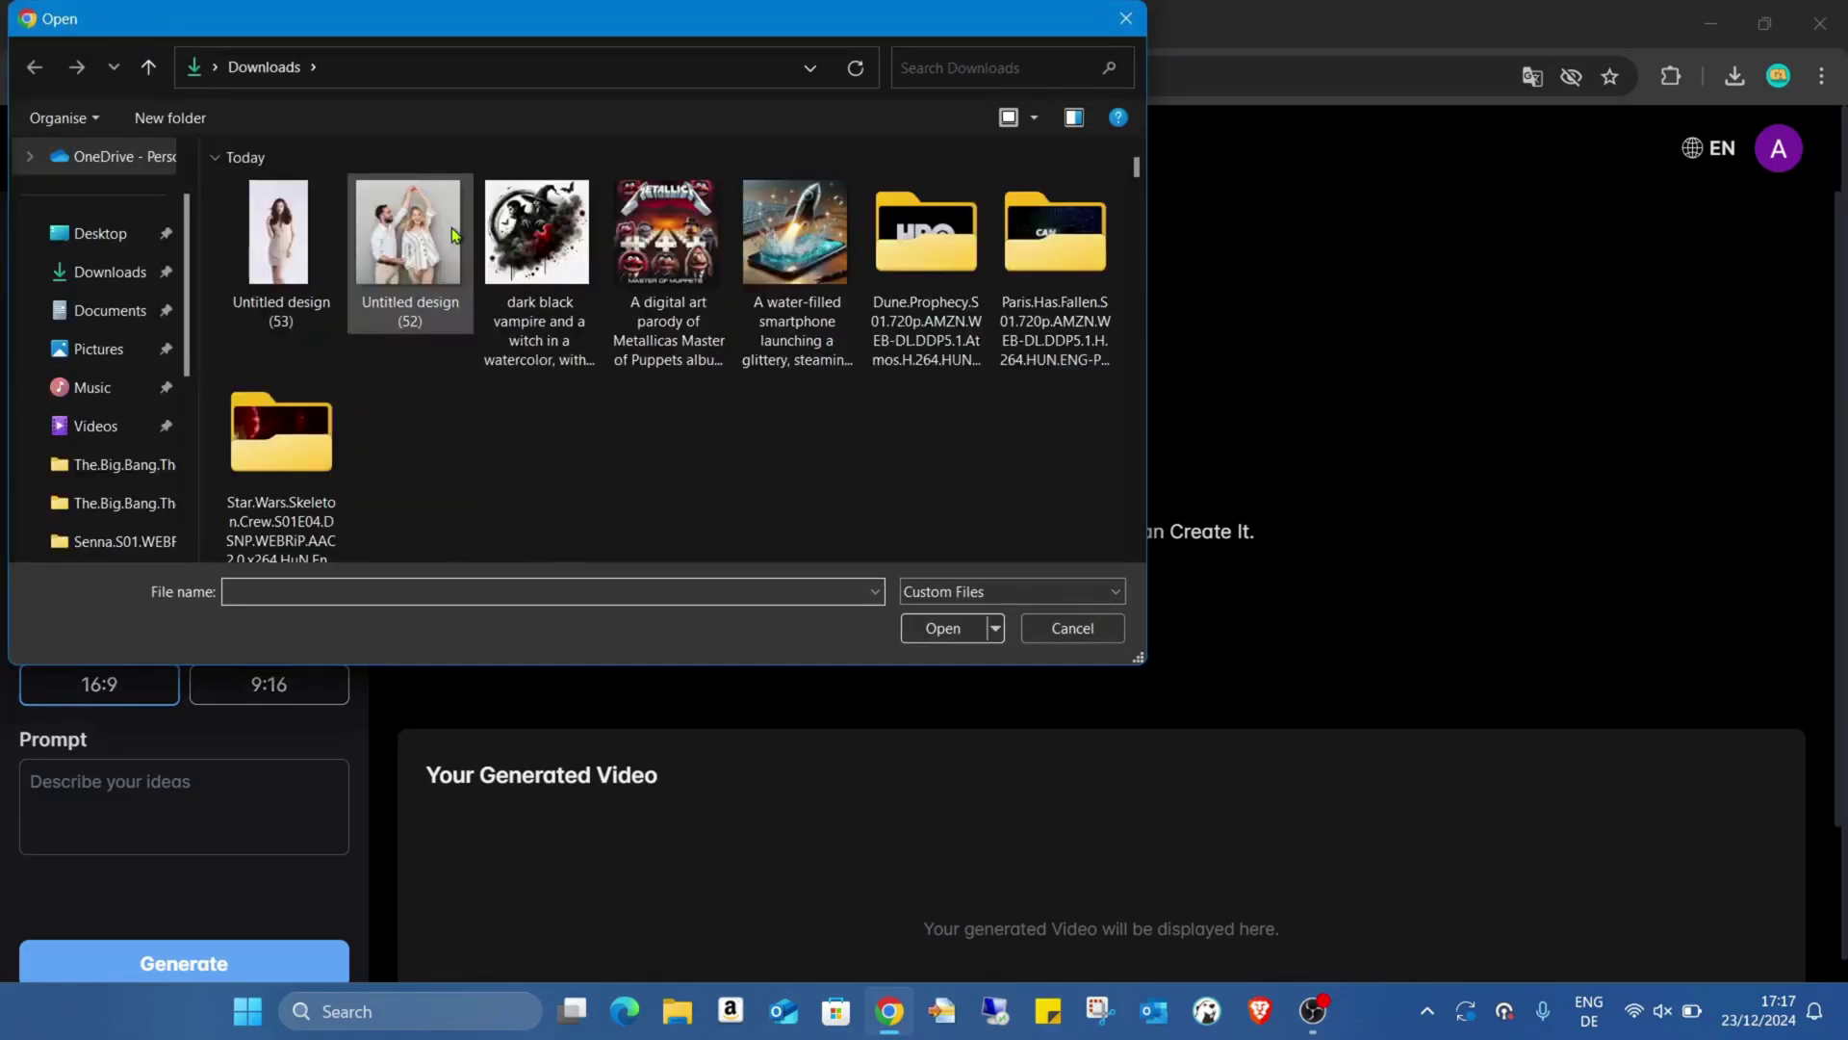
{"action": "left_click", "coordinate": [325, 262]}
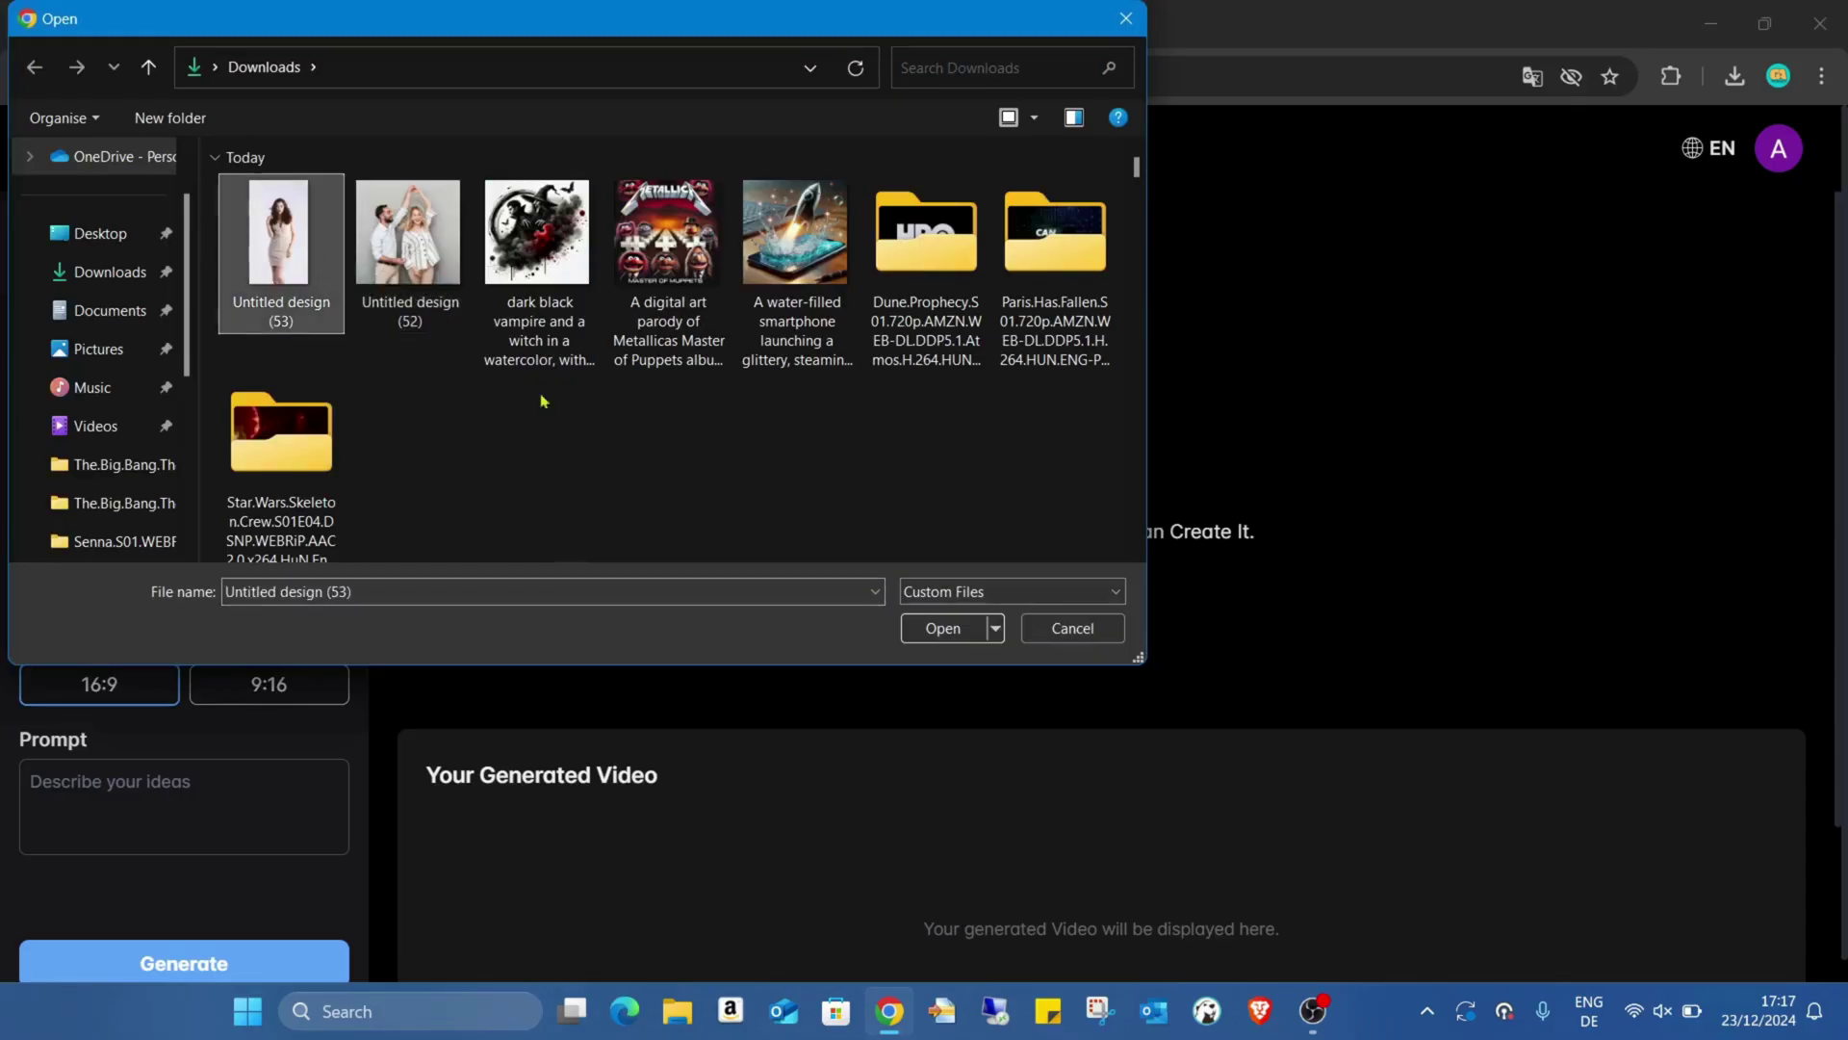
{"action": "left_click", "coordinate": [941, 627]}
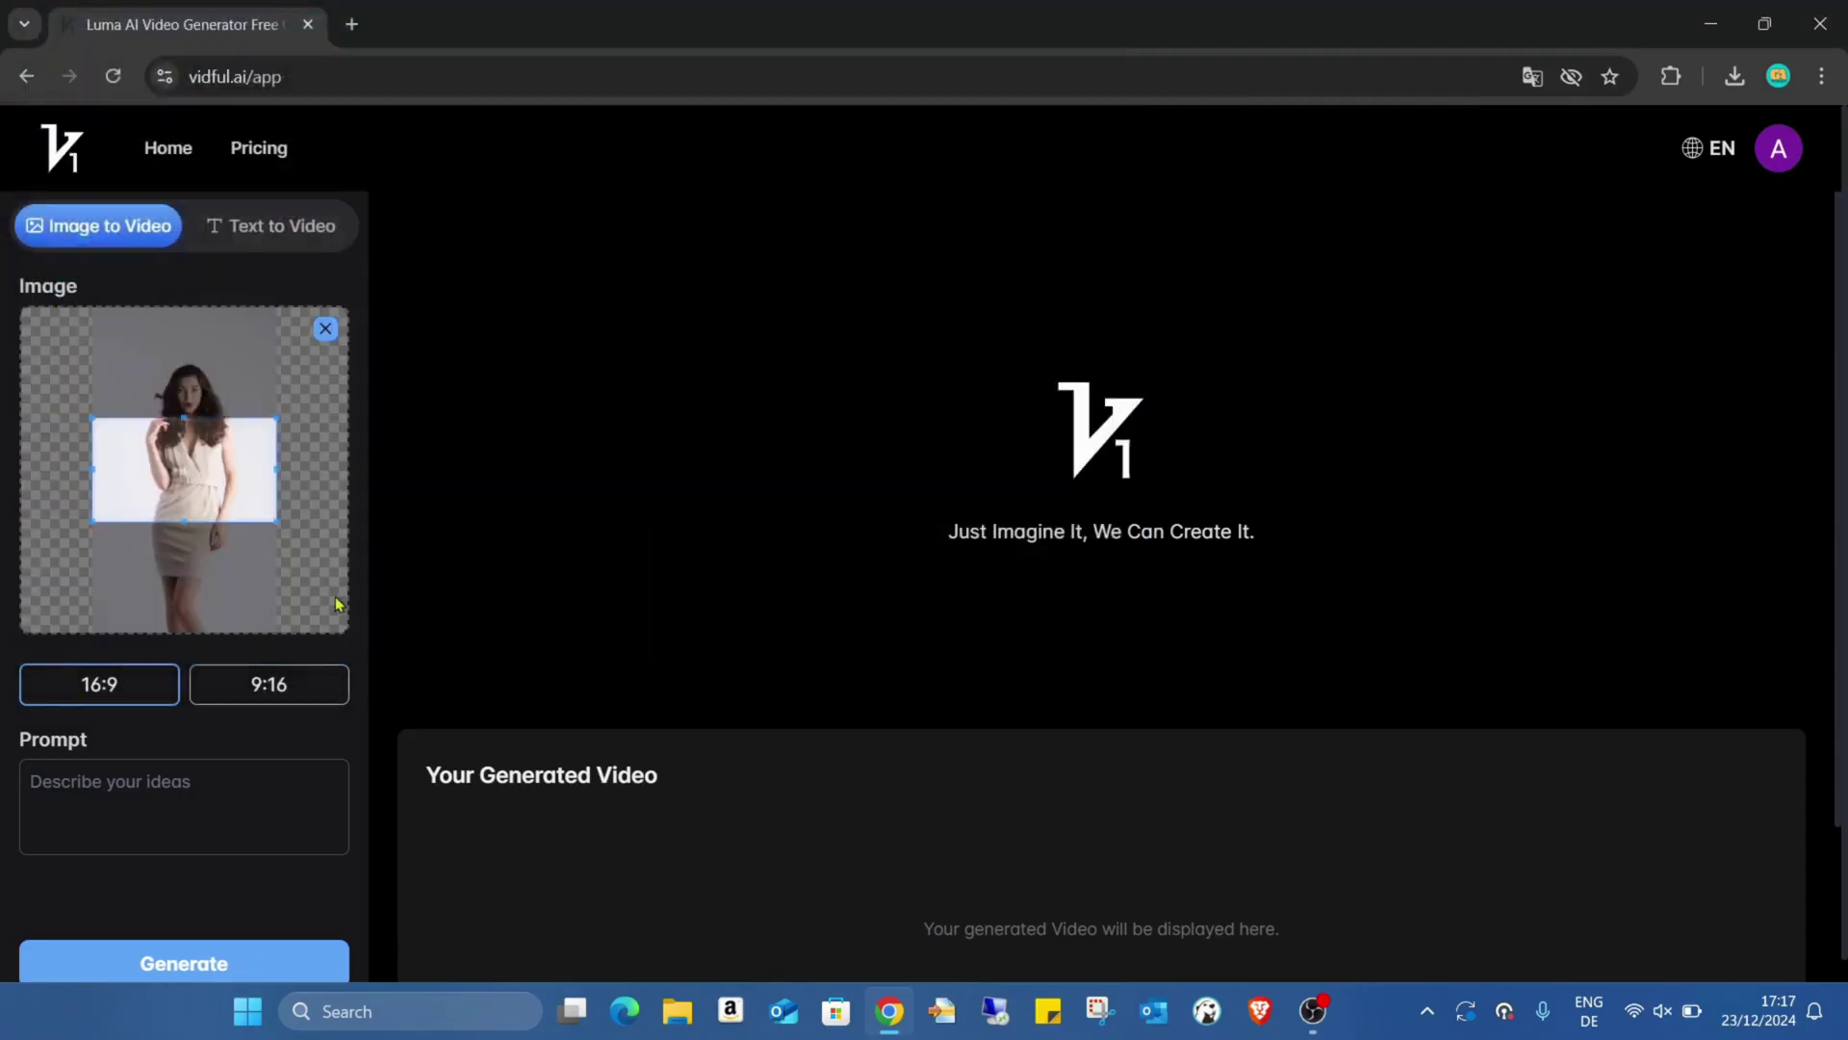
Choose 9:16 and enter 'young female model dancing and bouncing', correcting 'ypung' to 'young'
{"action": "left_click", "coordinate": [269, 682]}
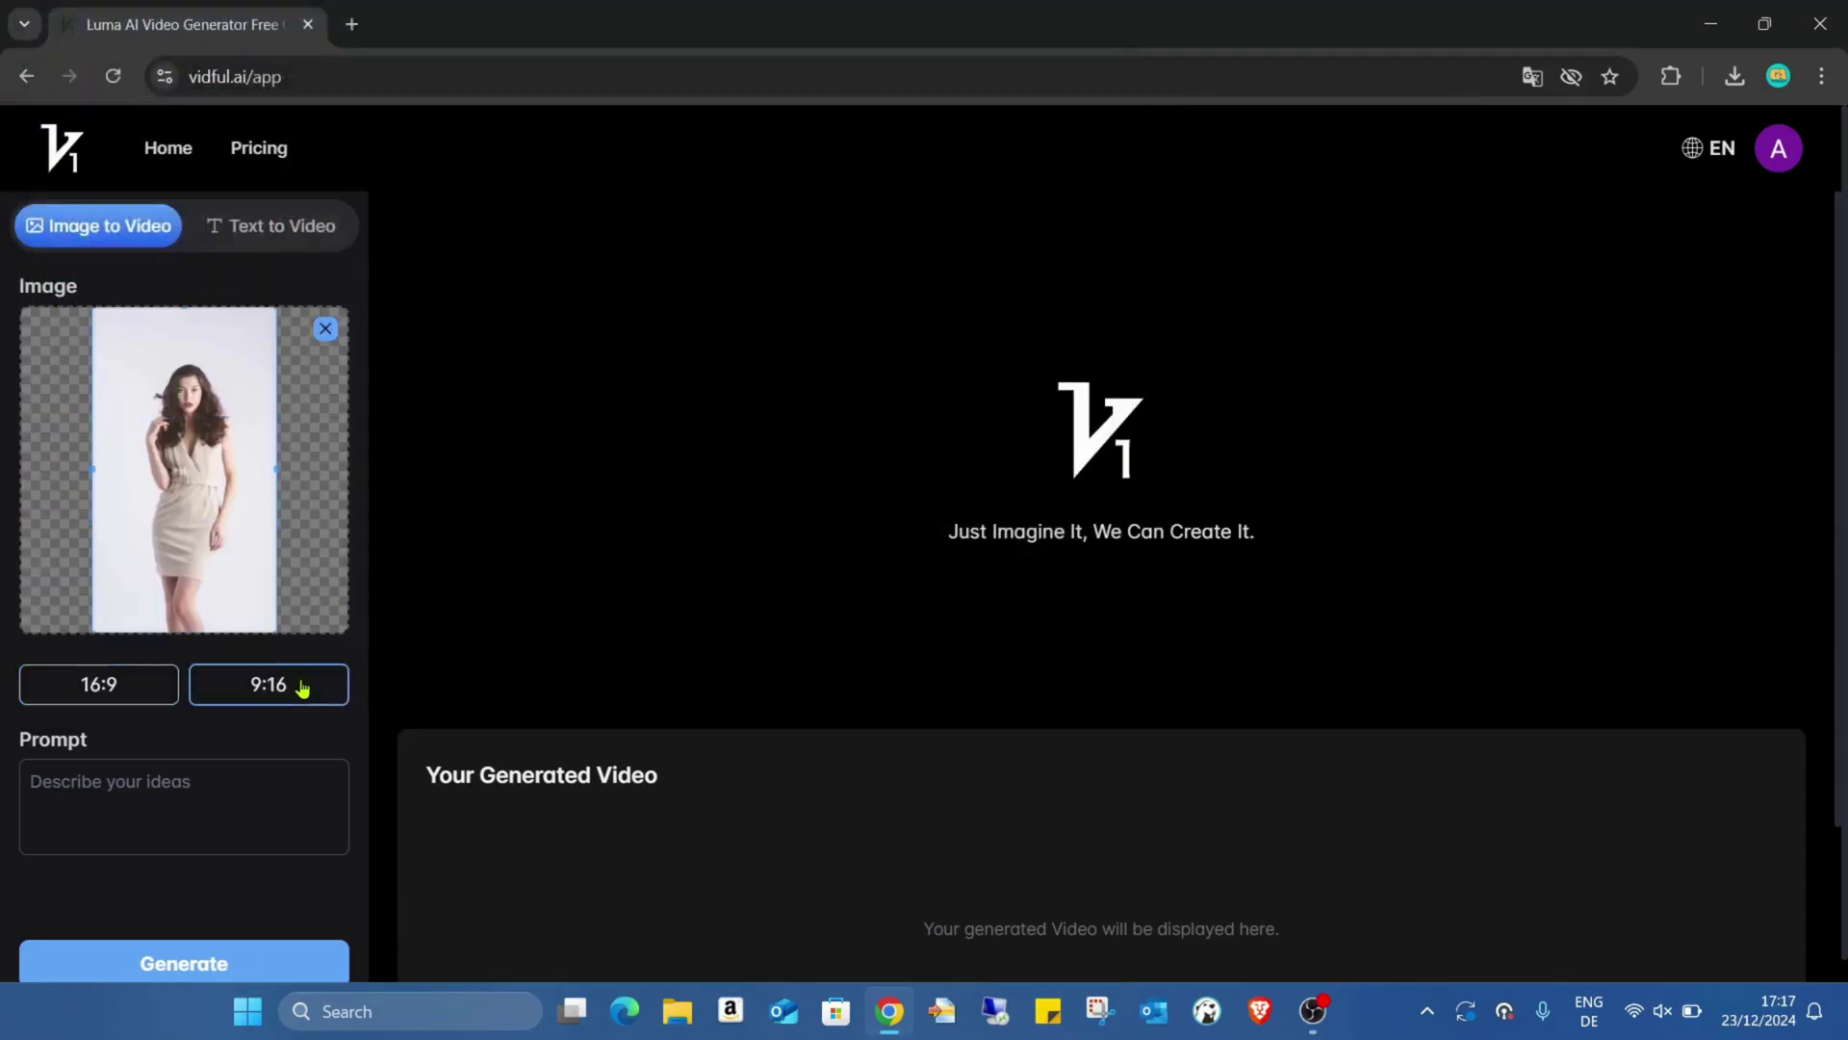
{"action": "left_click", "coordinate": [187, 782]}
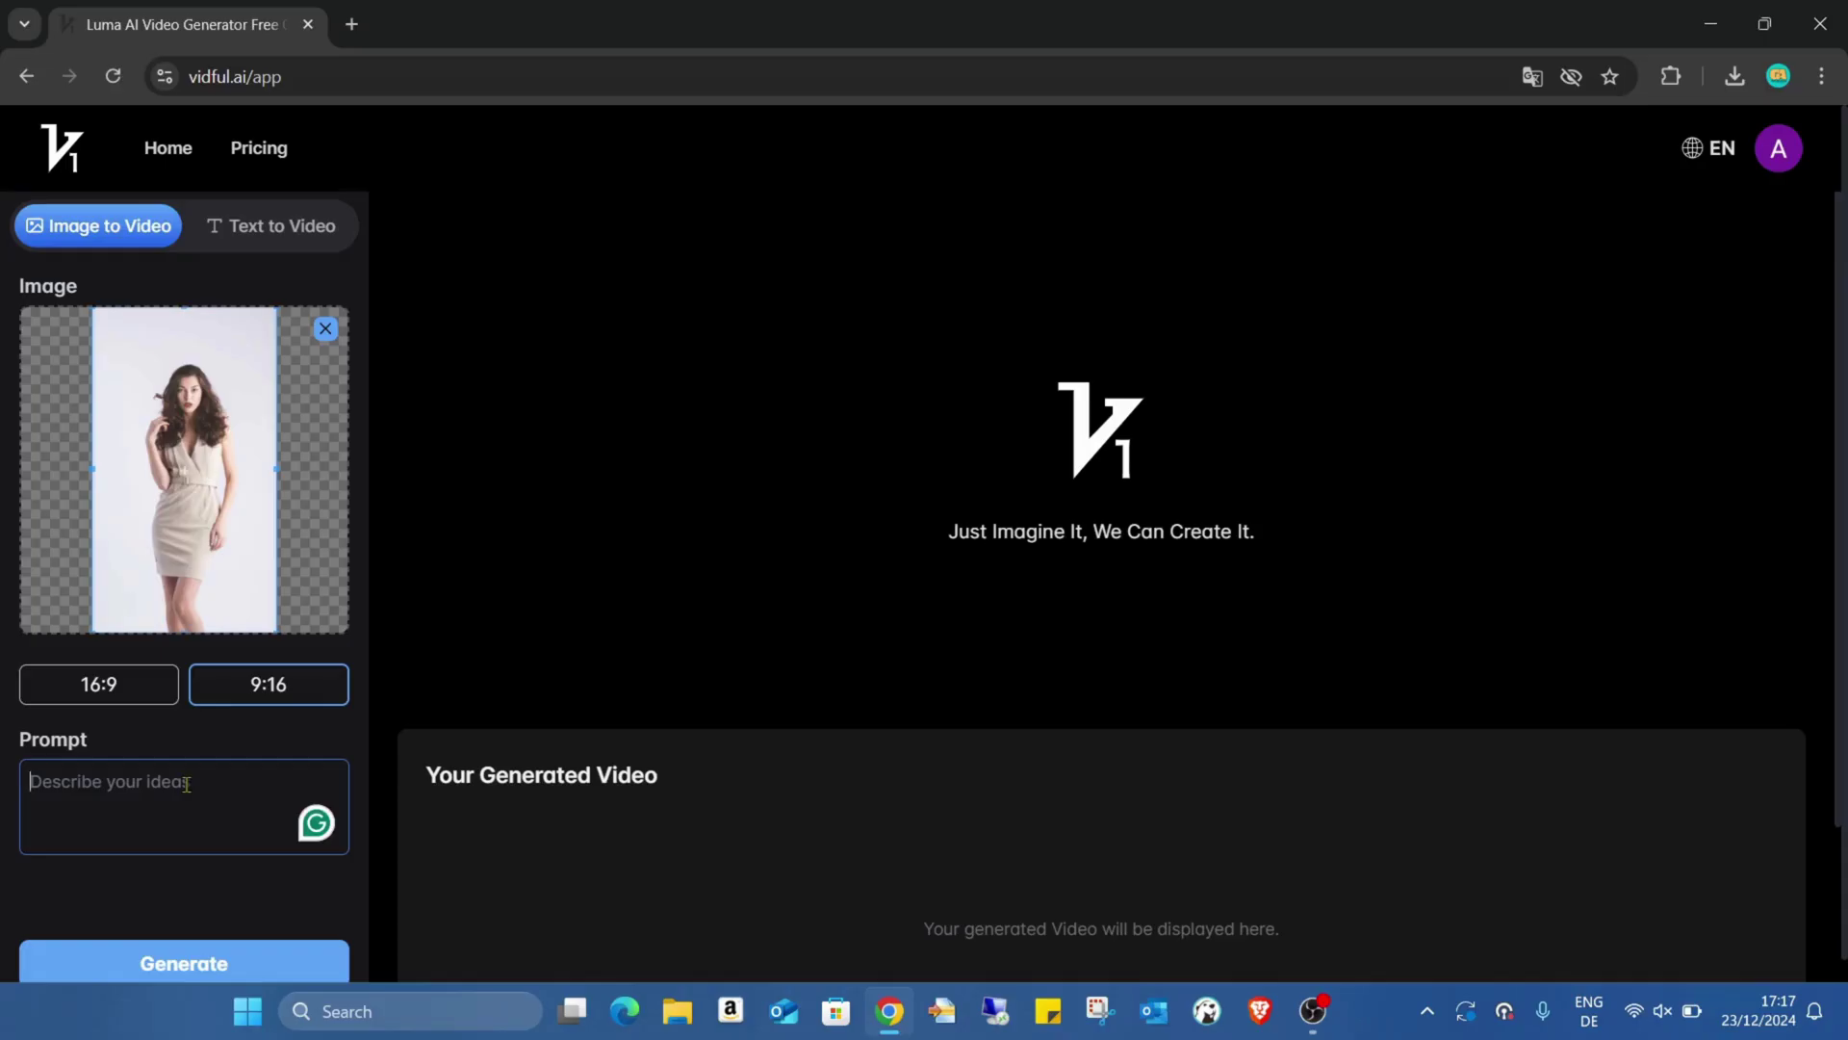
{"action": "type", "text": "ypu"}
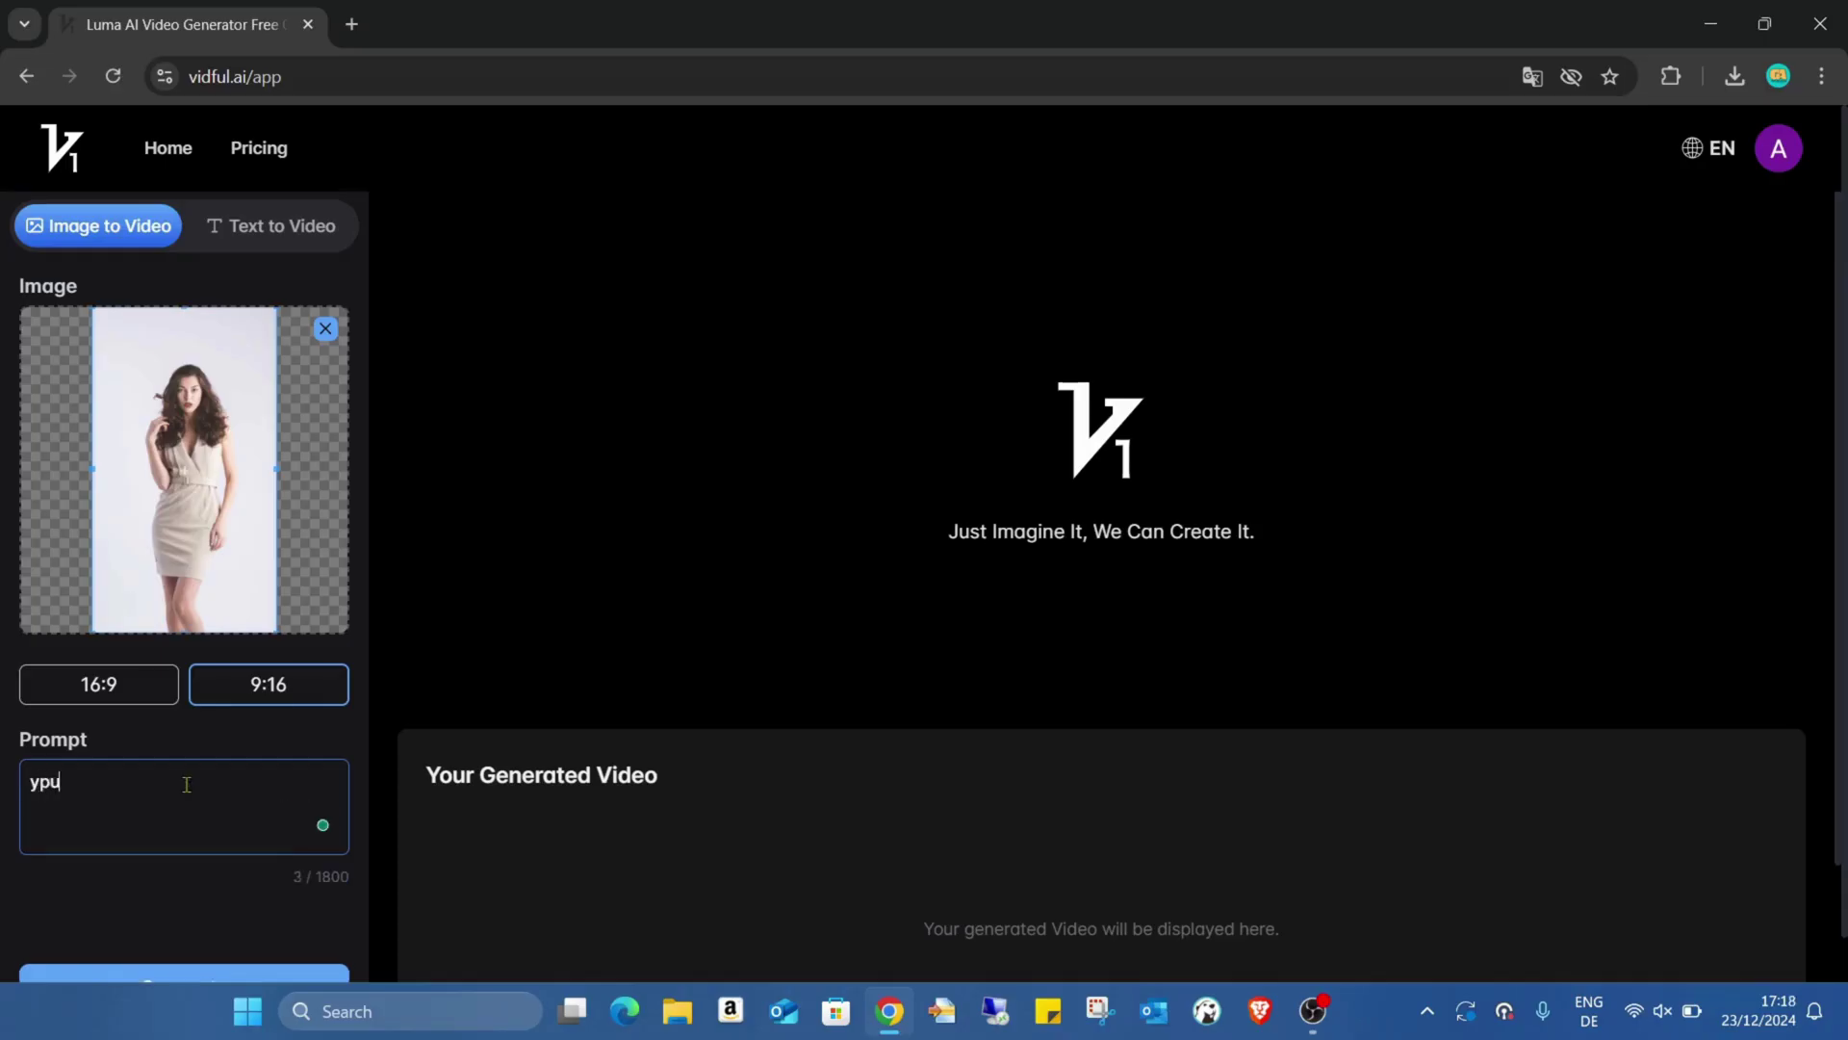
{"action": "type", "text": "ng femla mod"}
{"action": "key", "text": "BackSpace"}
{"action": "key", "text": "BackSpace"}
{"action": "key", "text": "BackSpace"}
{"action": "key", "text": "BackSpace"}
{"action": "key", "text": "BackSpace"}
{"action": "key", "text": "BackSpace"}
{"action": "key", "text": "BackSpace"}
{"action": "type", "text": "male model d"}
{"action": "type", "text": "ancing"}
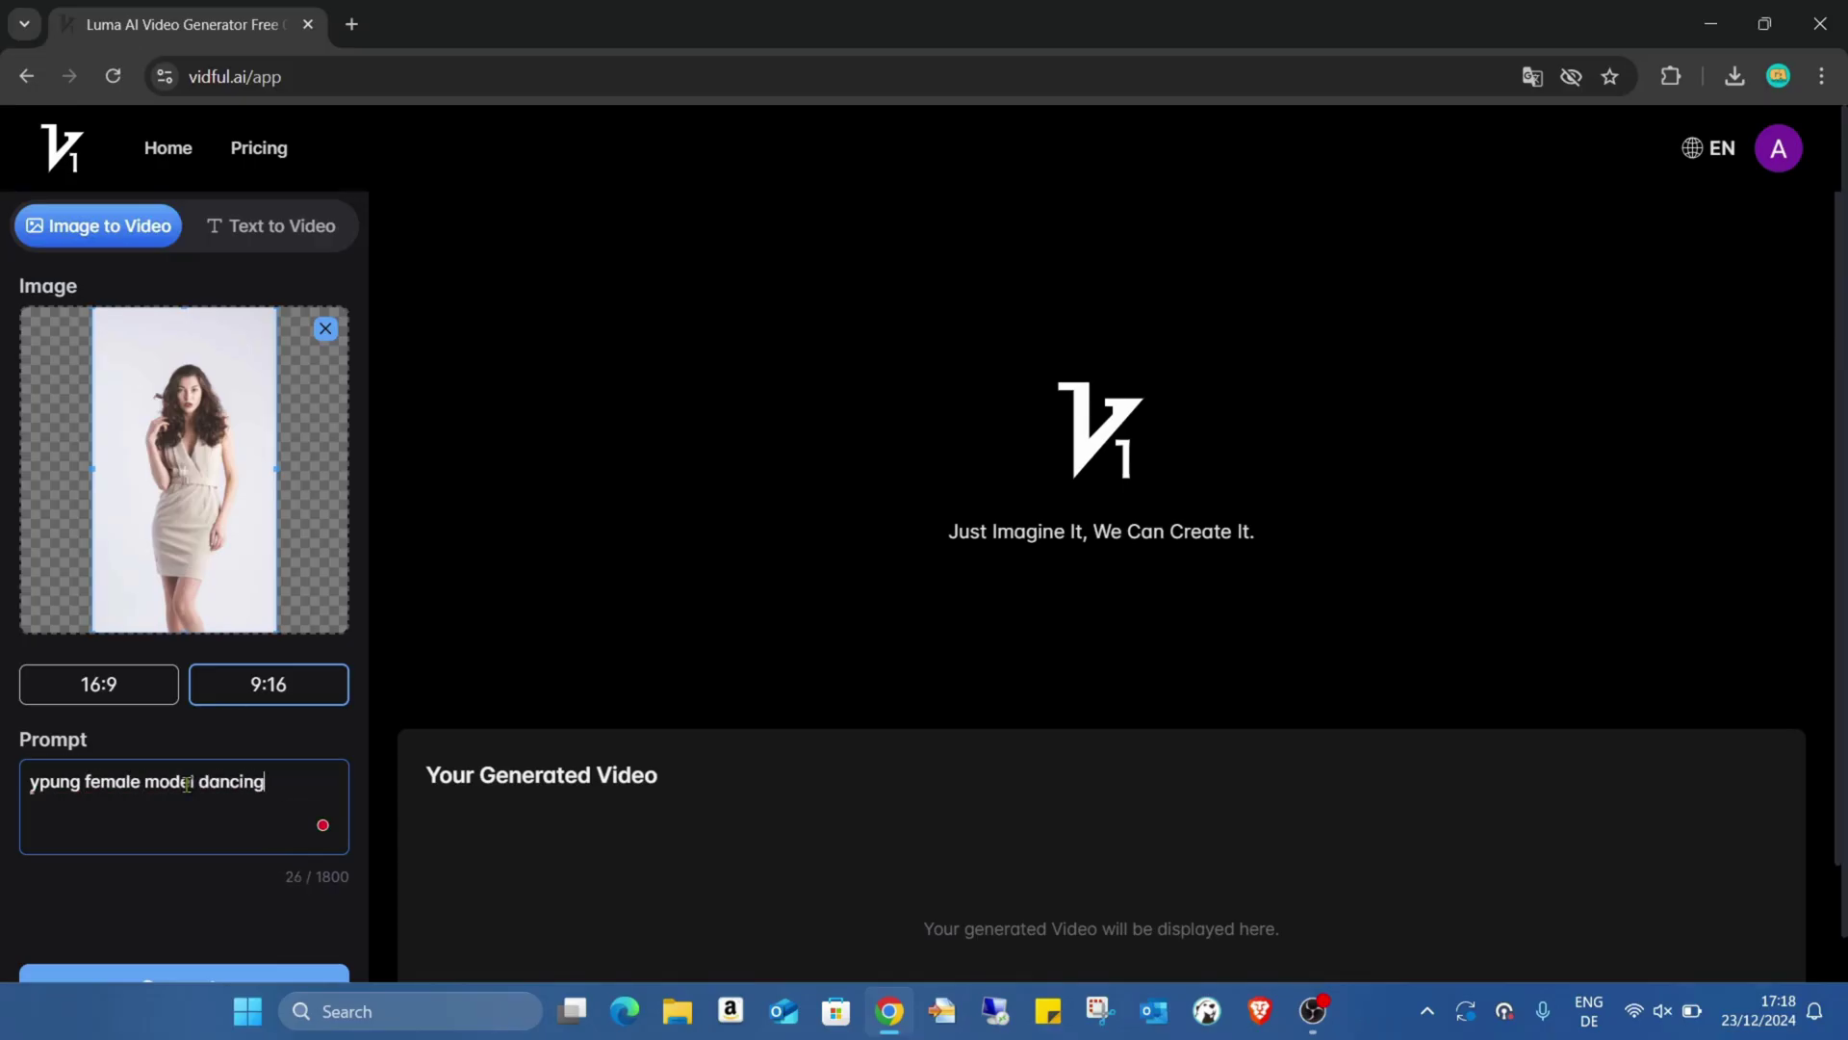
{"action": "type", "text": " and "}
{"action": "type", "text": "bo"}
{"action": "type", "text": "uncing"}
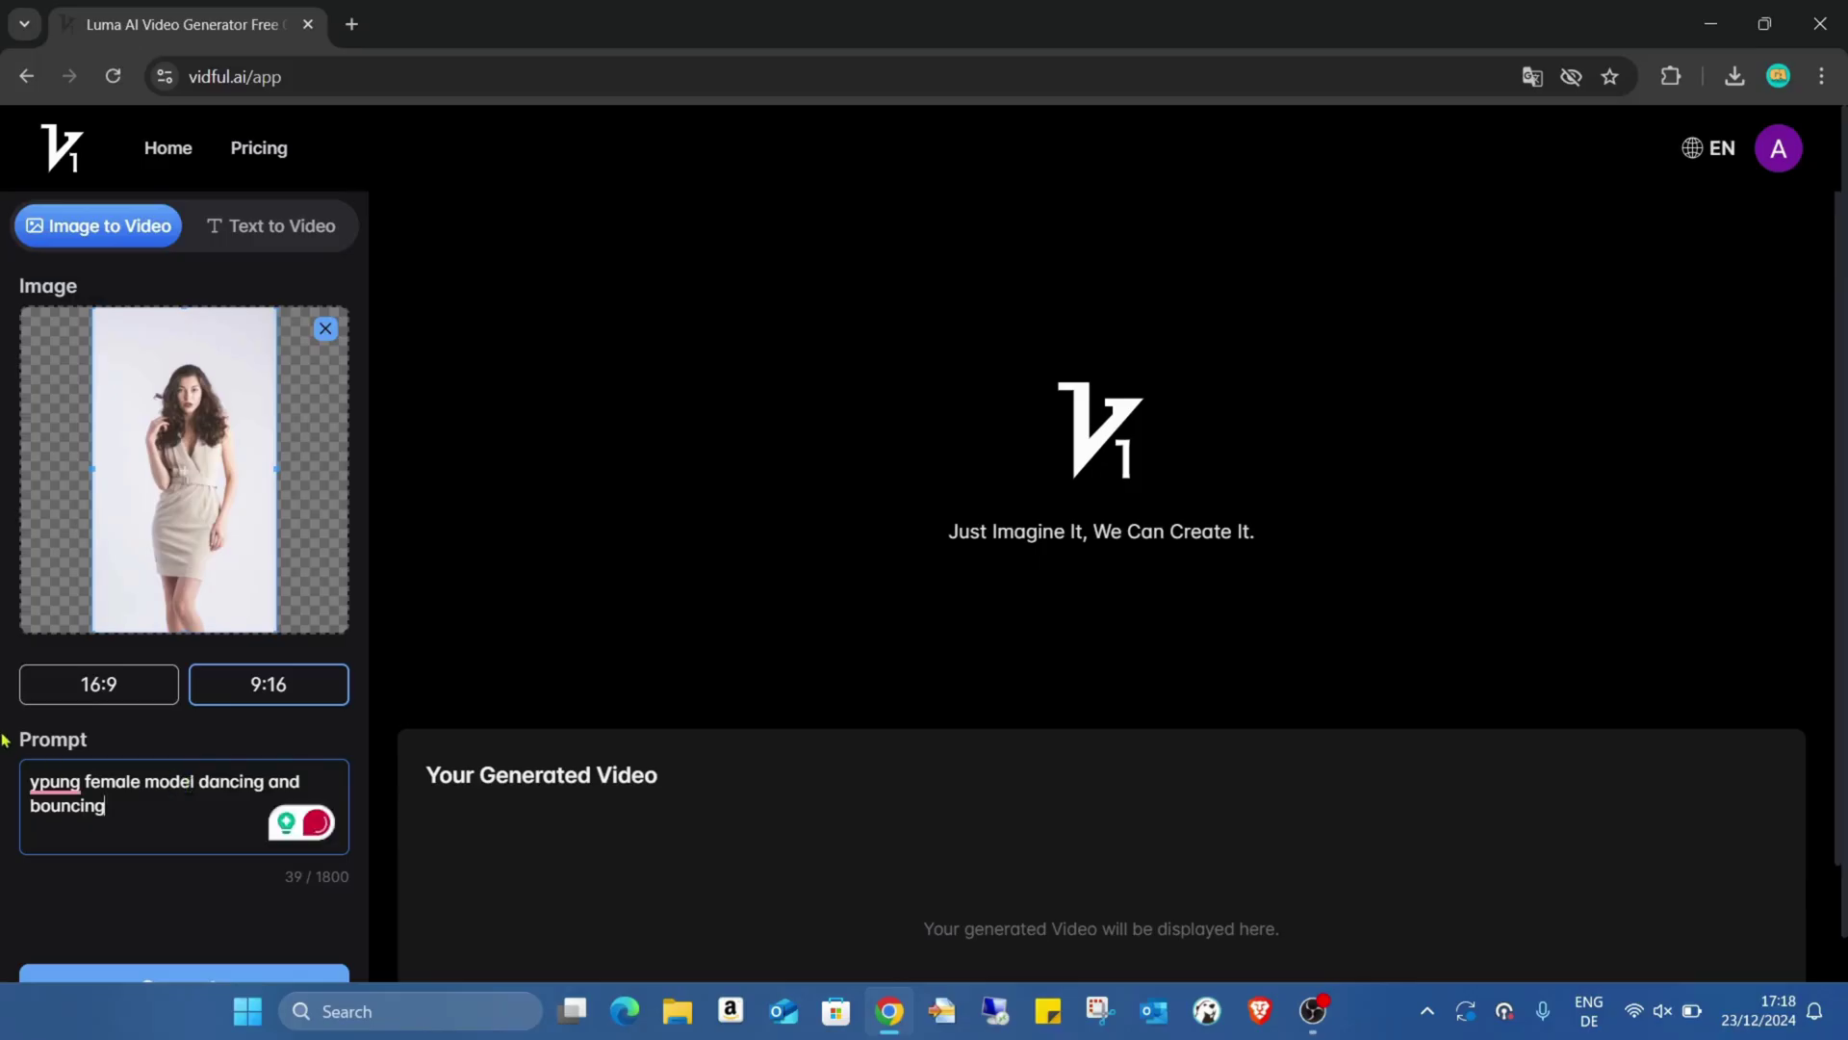
{"action": "scroll", "coordinate": [185, 784], "scroll_direction": "down", "scroll_amount": 1}
{"action": "right_click", "coordinate": [59, 733]}
{"action": "left_click", "coordinate": [64, 803]}
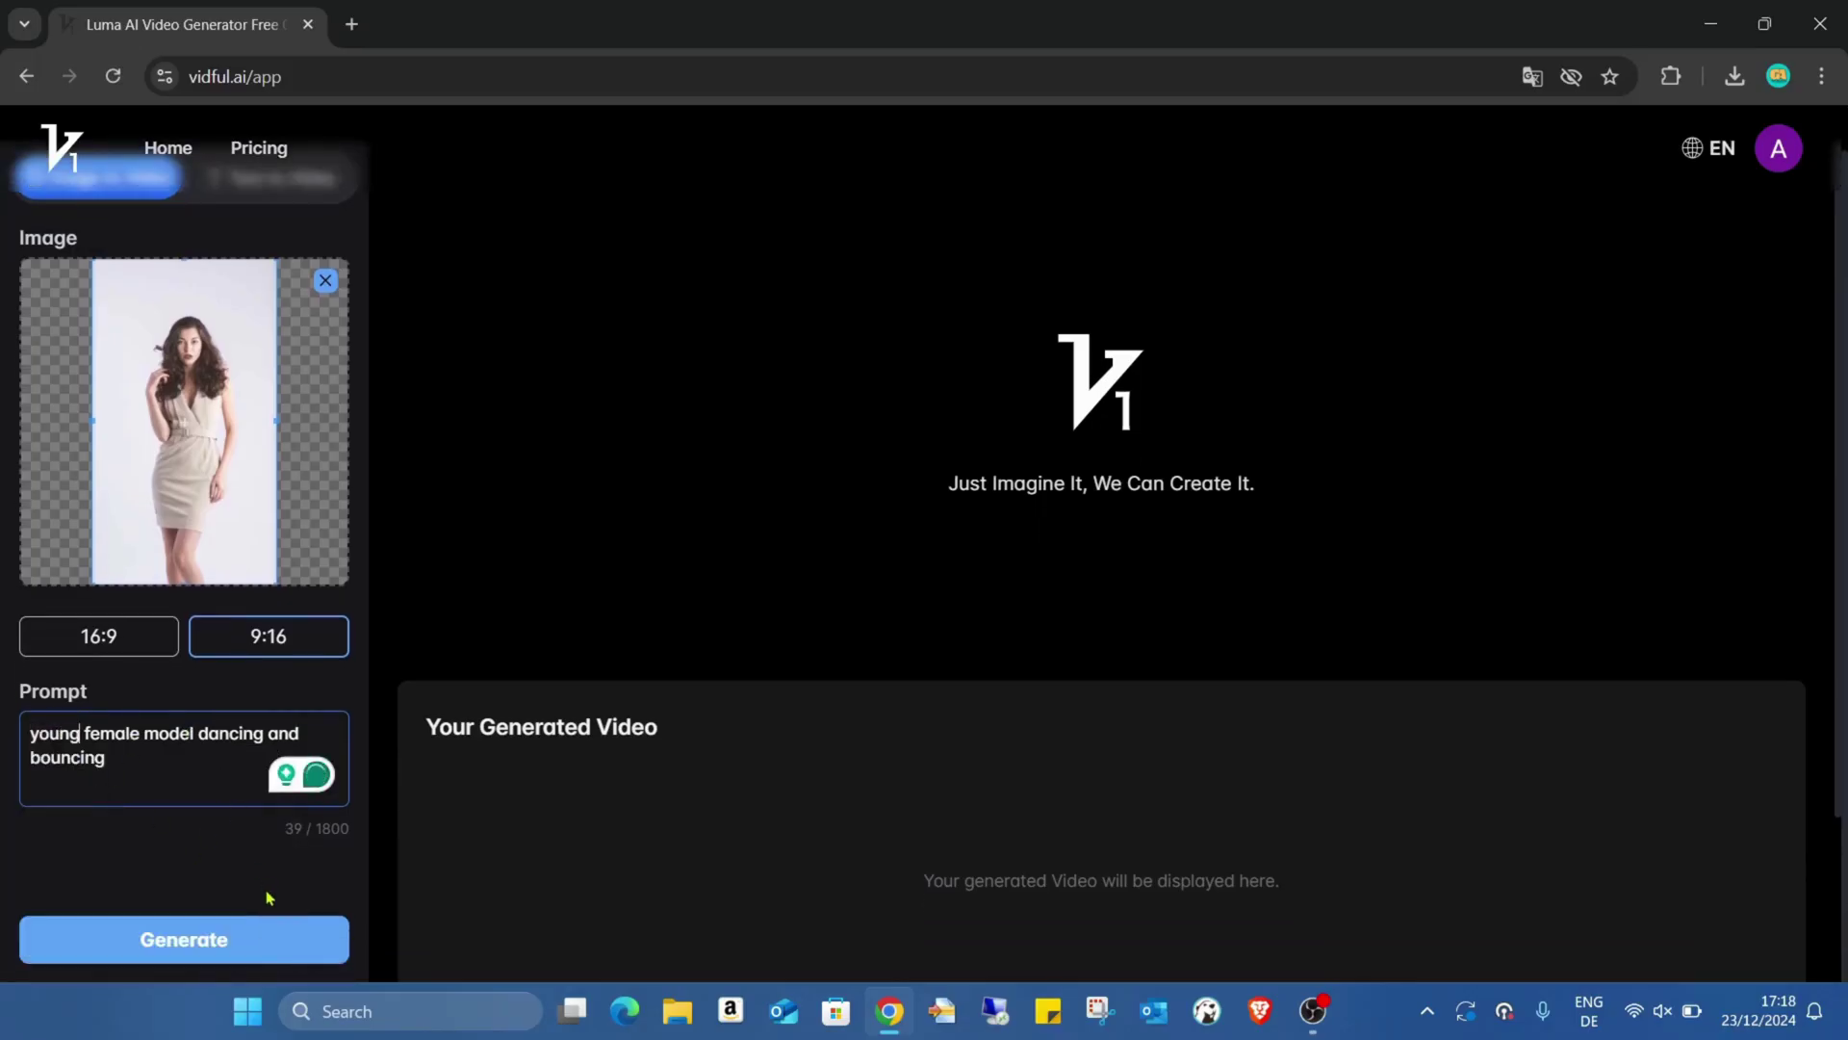
Generate the 9:16 clip of the beige-dressed model dancing
{"action": "left_click", "coordinate": [183, 938]}
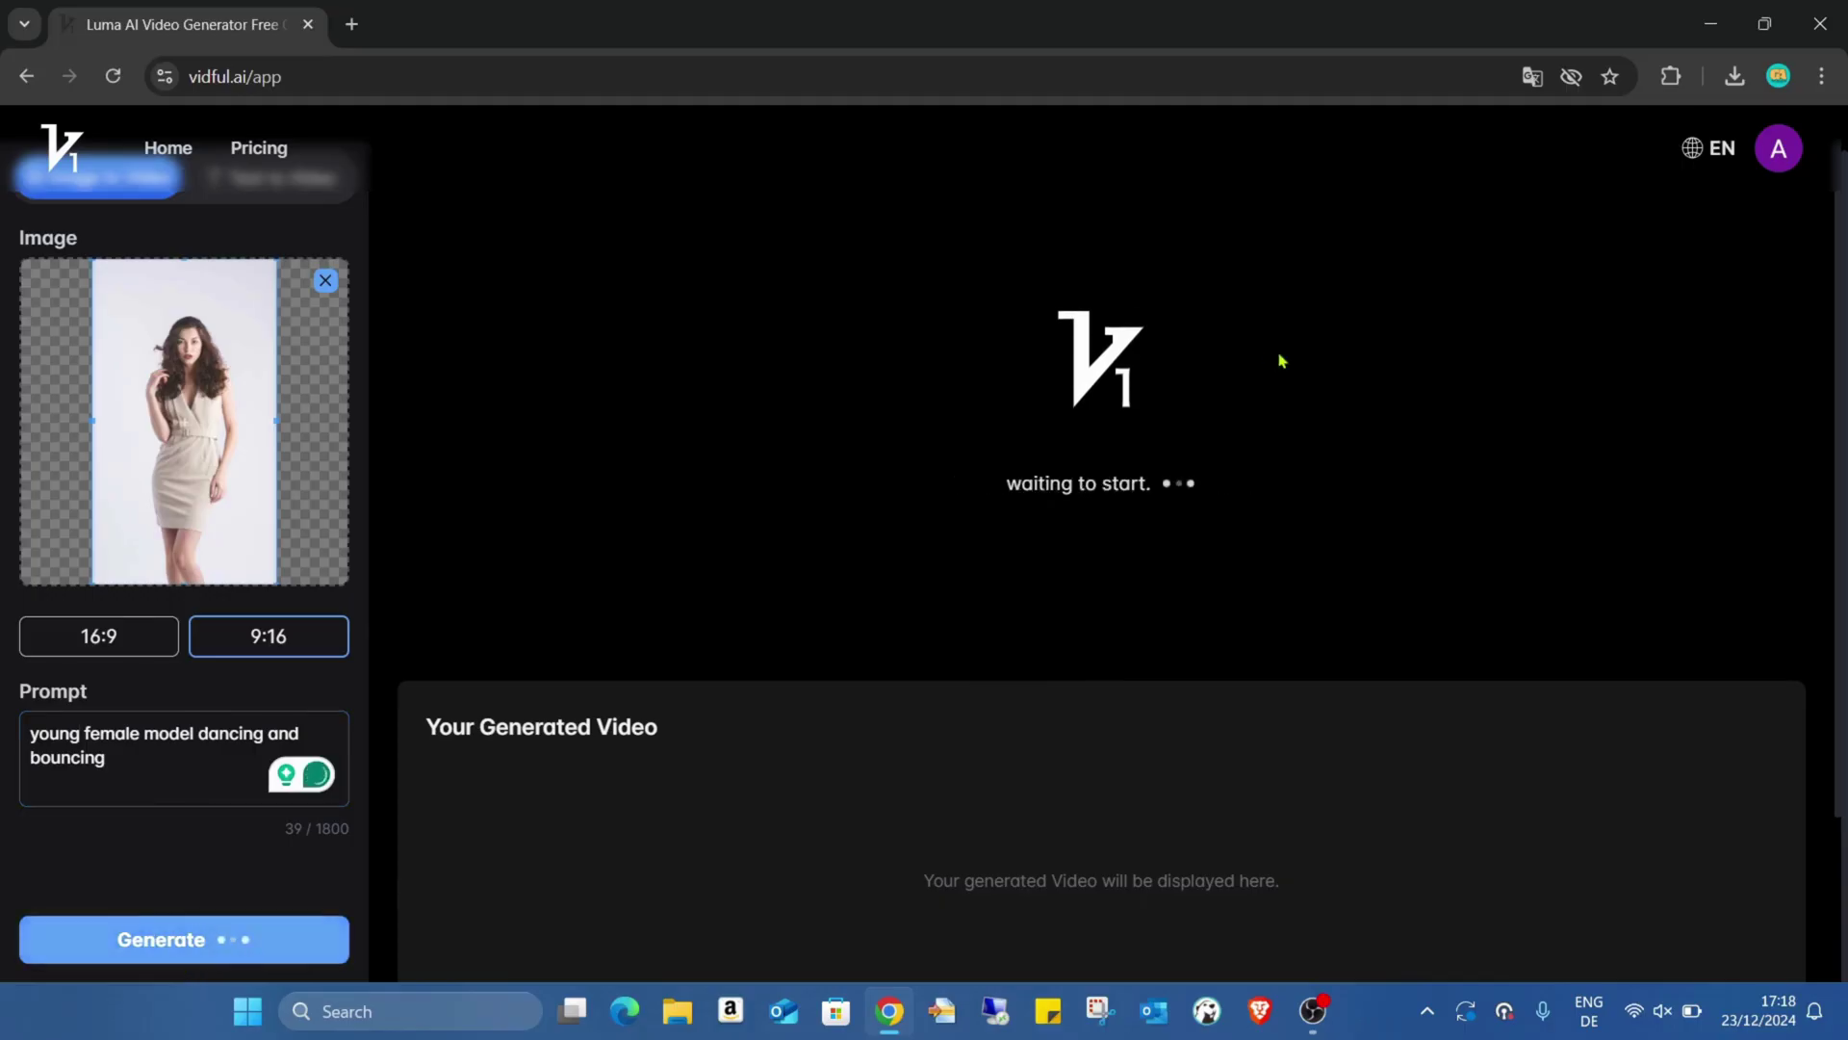
{"action": "scroll", "coordinate": [1279, 362], "scroll_direction": "up", "scroll_amount": 1}
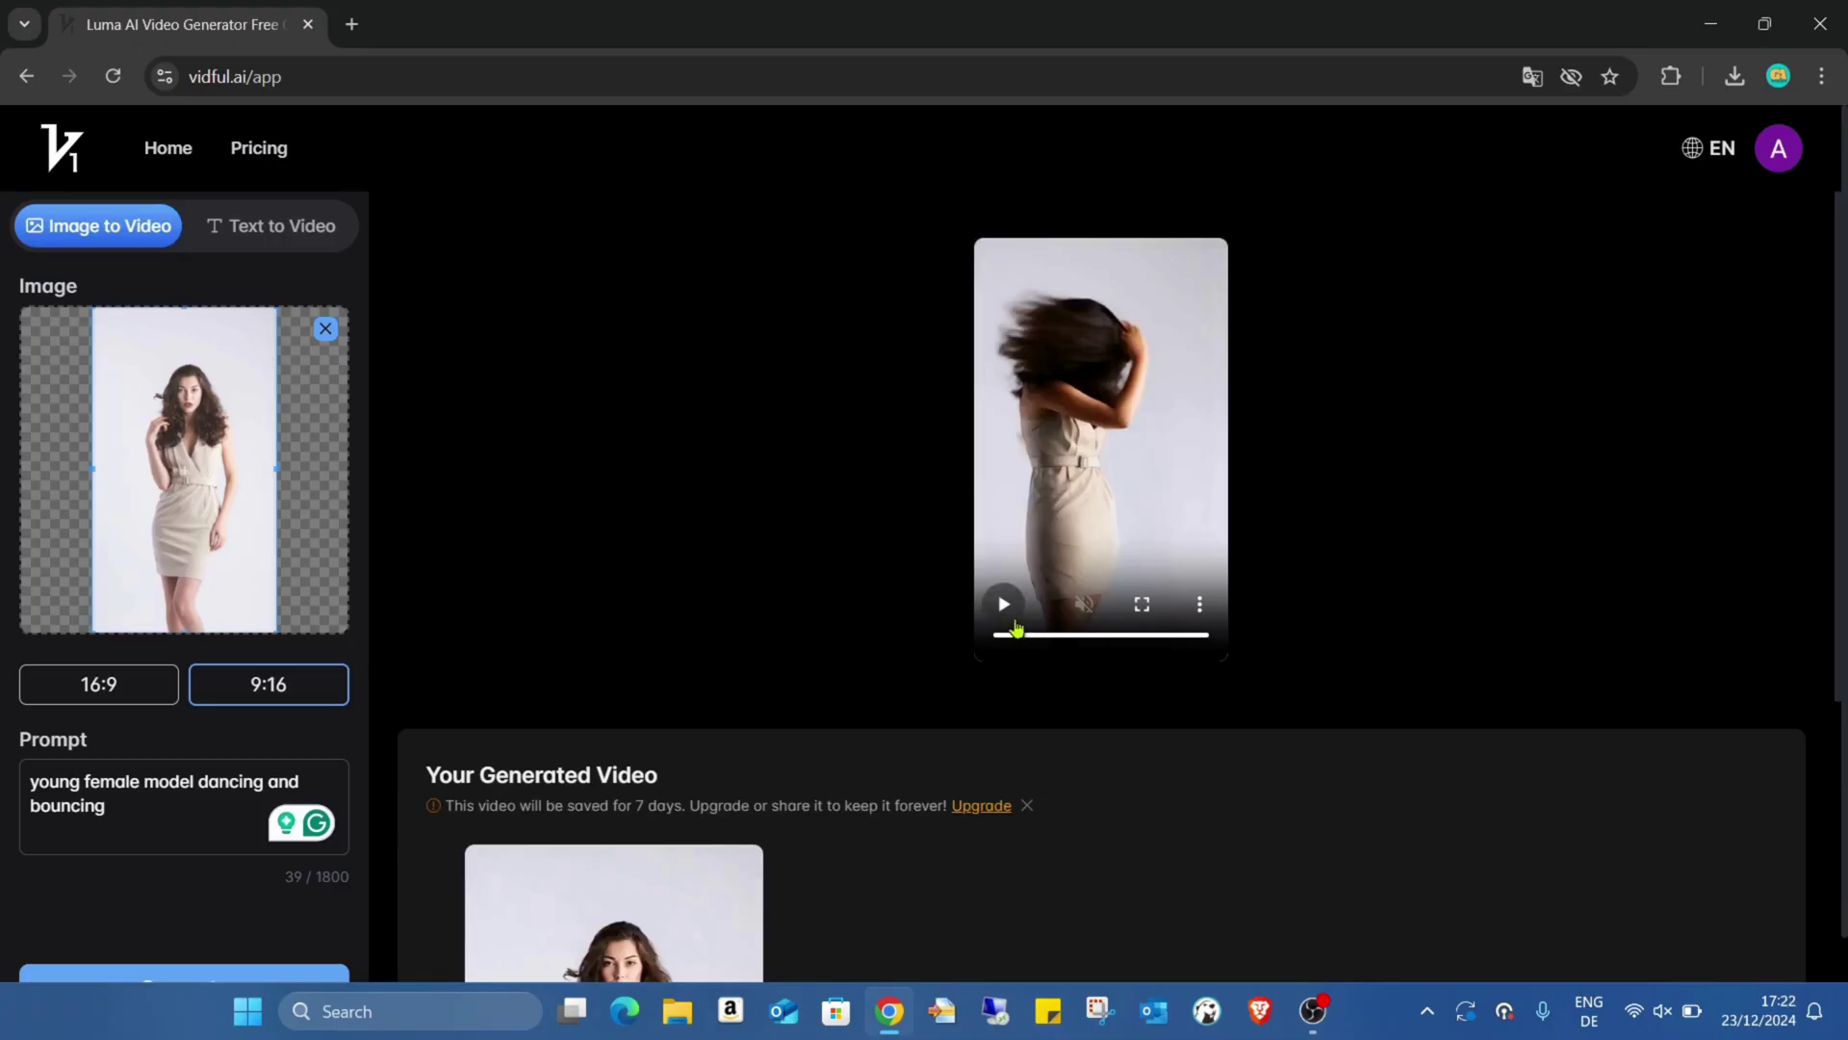
Play the generated portrait clip of the beige-dressed model dancing
{"action": "left_click", "coordinate": [1004, 606]}
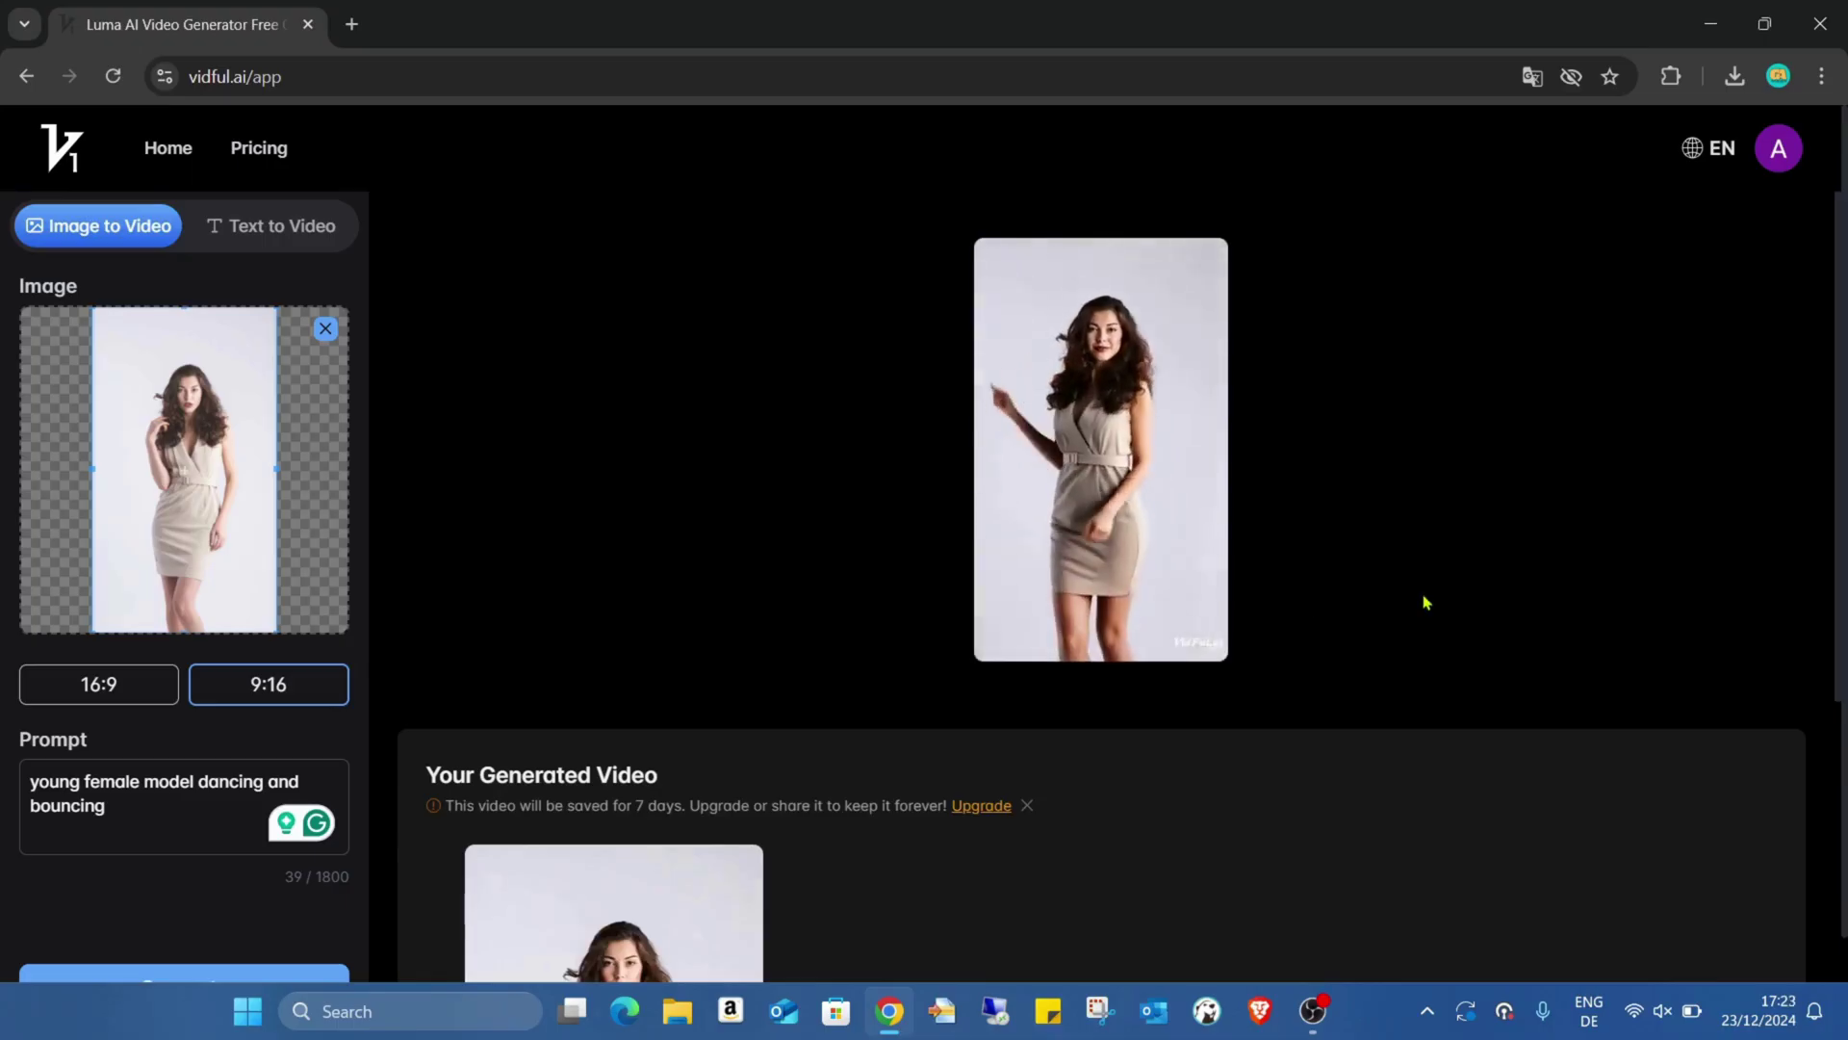